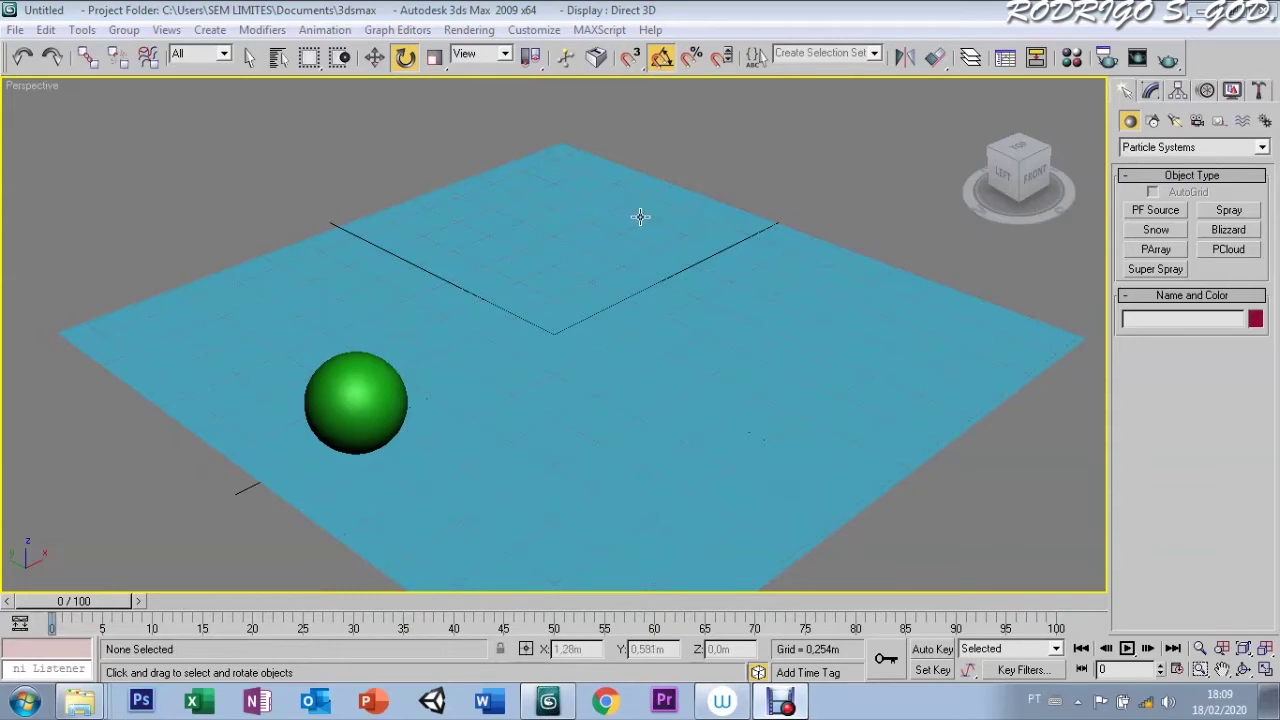
Inspect the green sphere and blue plane, orbiting underneath, then return to the home view
left_click(343, 400)
left_click(458, 204)
left_click_drag(1015, 175, 920, 191)
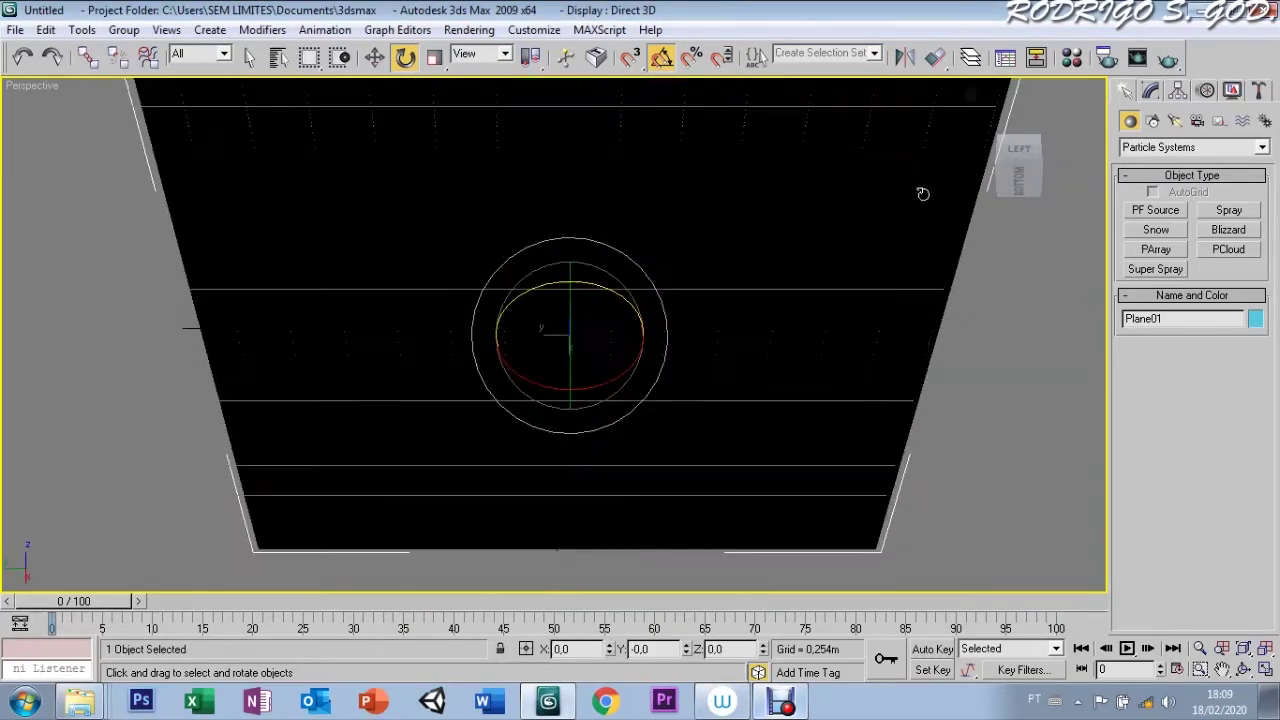
left_click(969, 94)
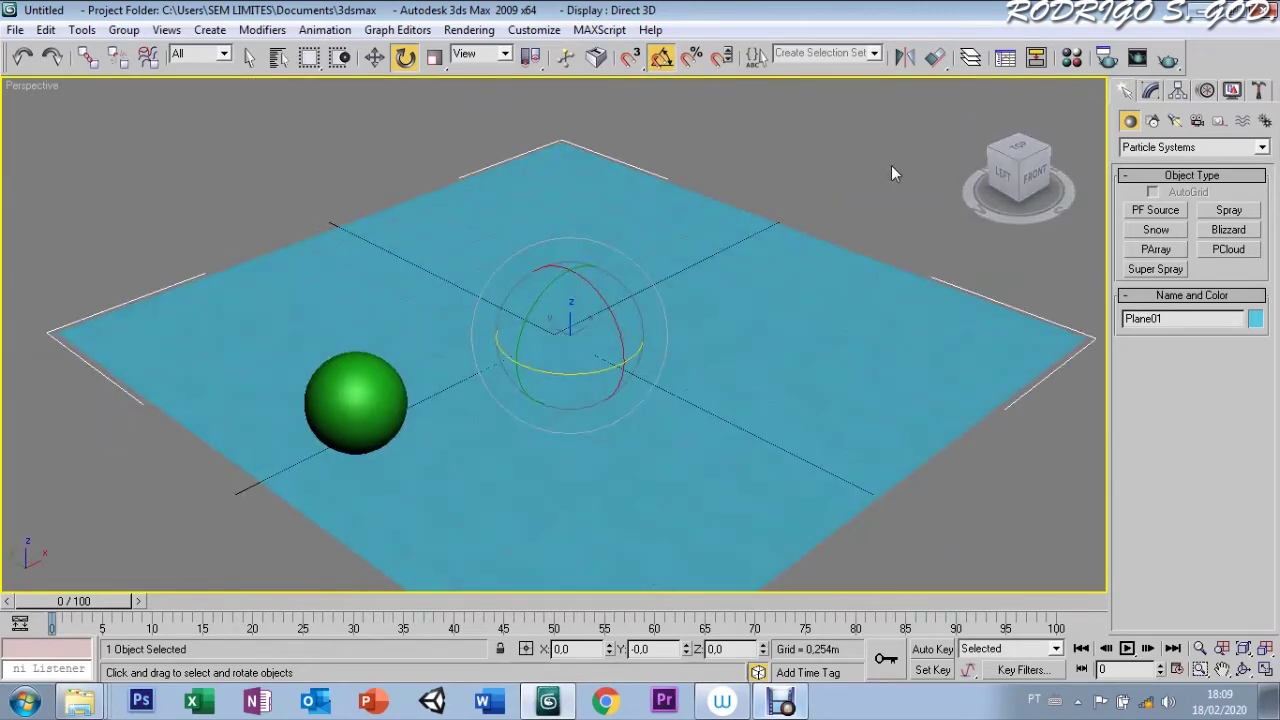
left_click(832, 185)
Drag out a Super Spray emitter, SuperSpray01, on the plane and check it in Select by Name
left_click(1150, 147)
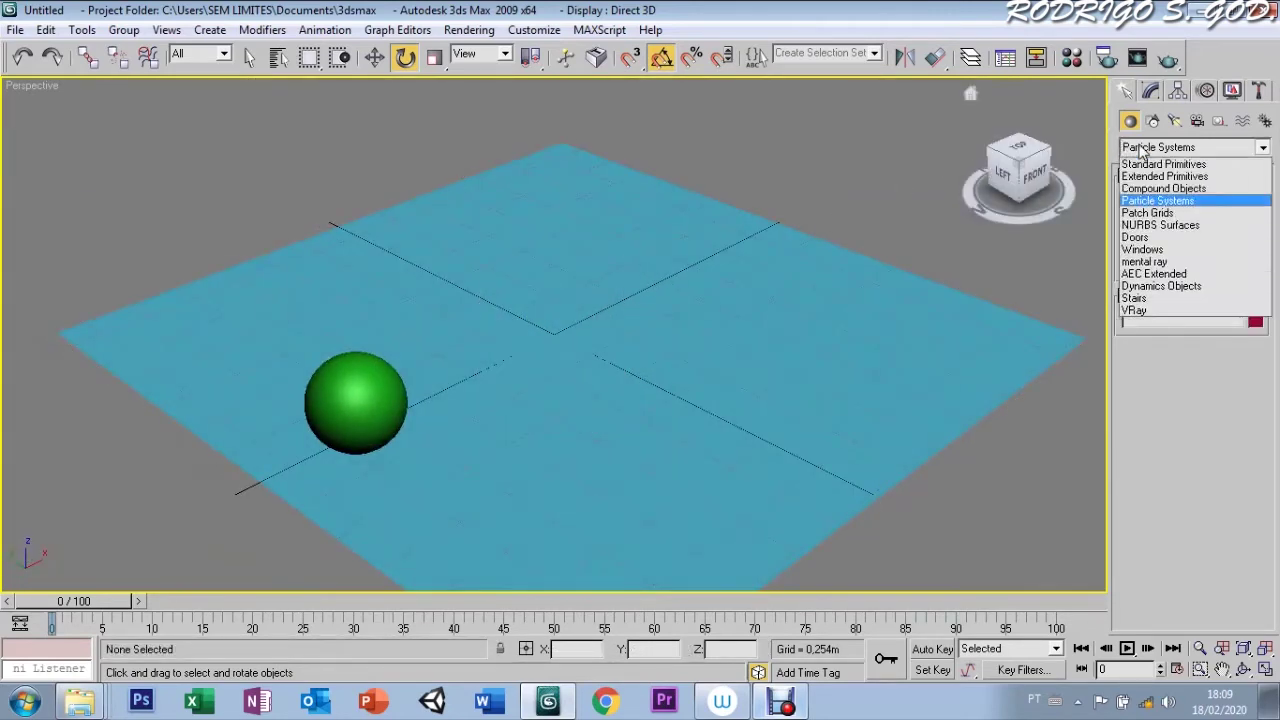
left_click(1164, 192)
left_click(1160, 270)
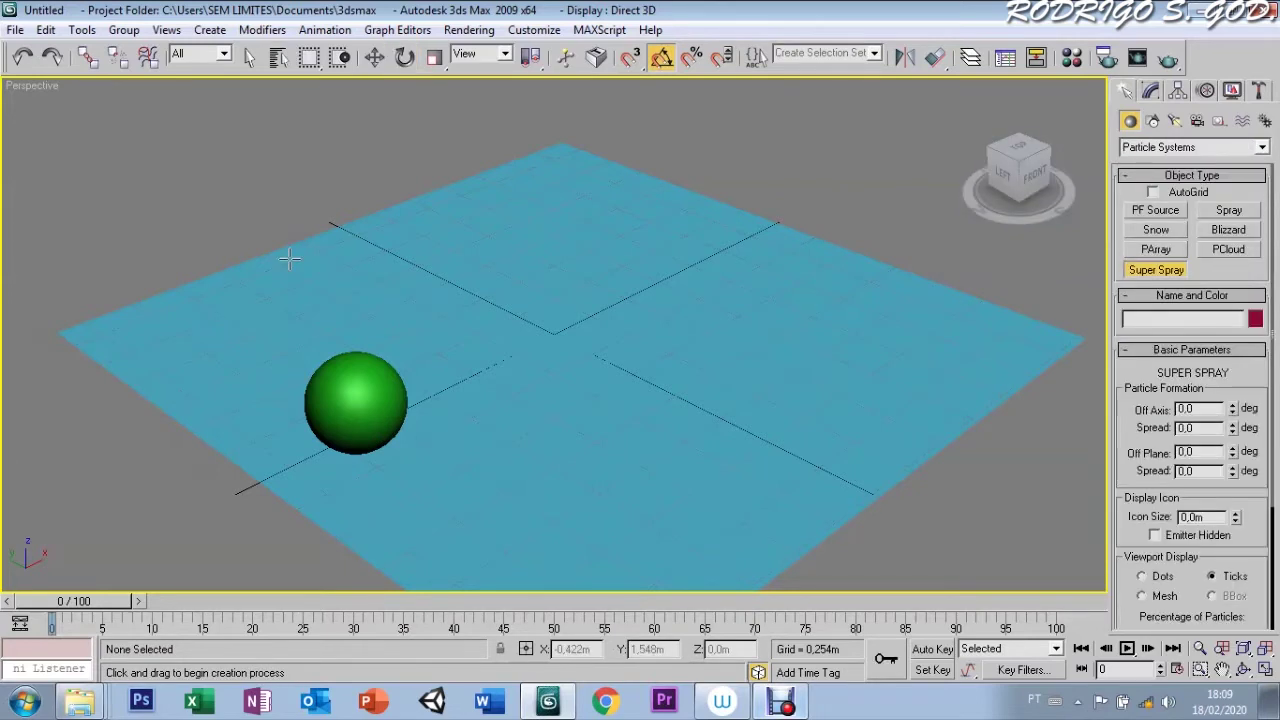
left_click_drag(390, 292, 450, 326)
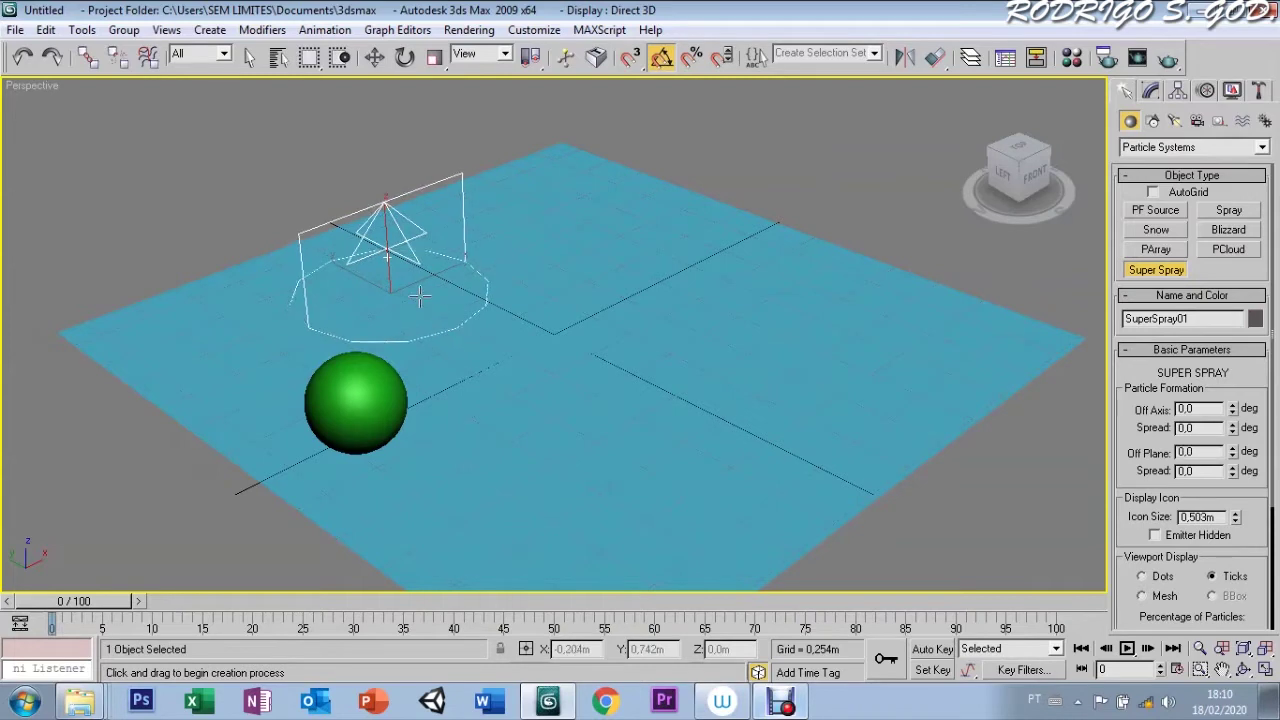
left_click(279, 57)
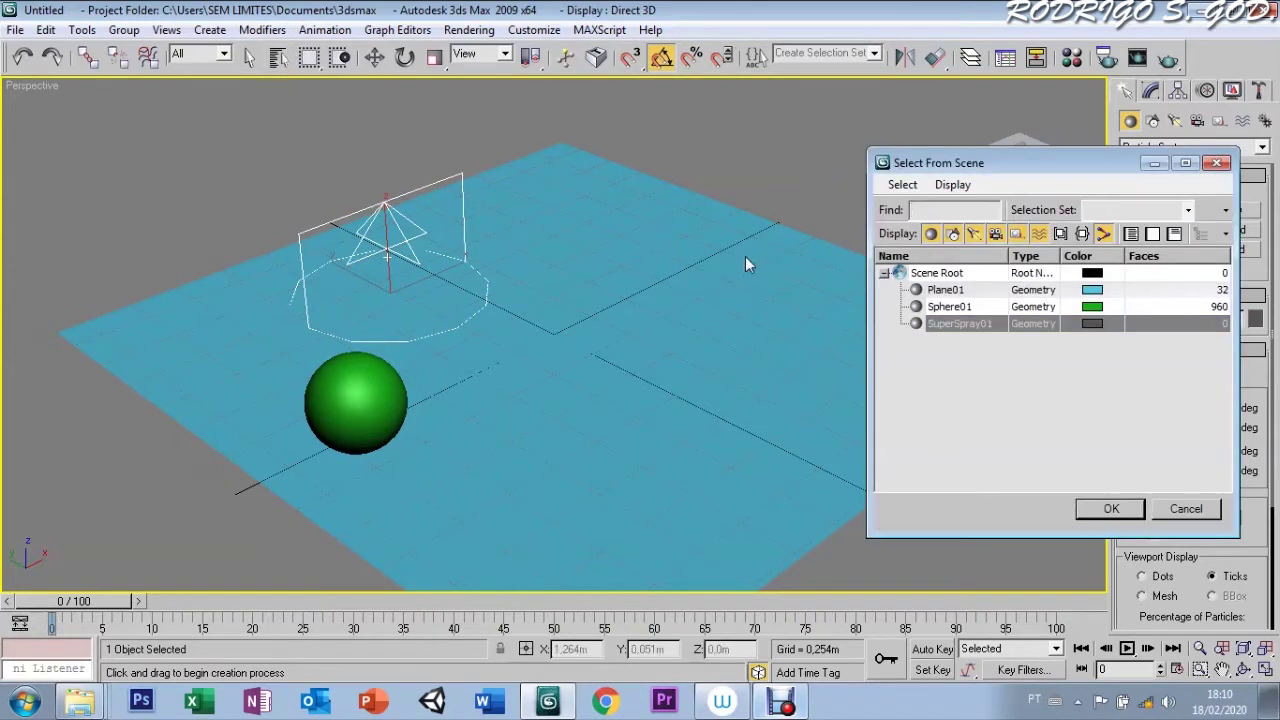
left_click(1111, 508)
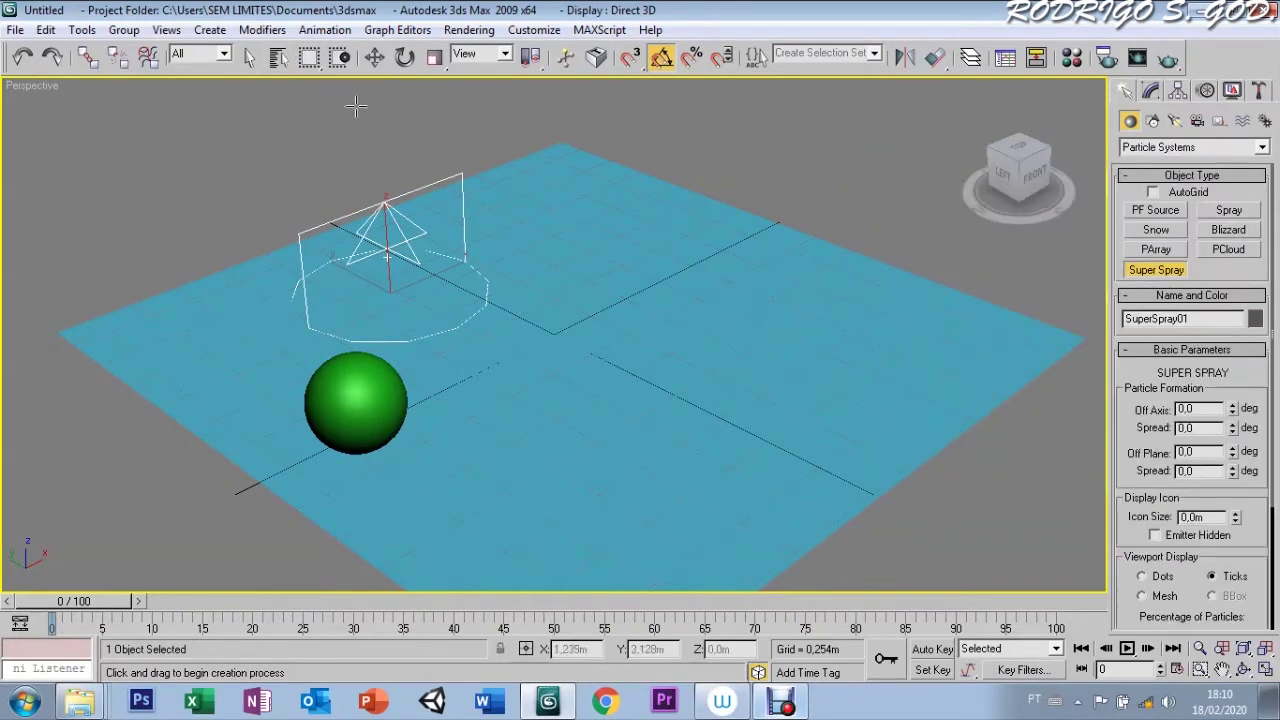
Rotate SuperSpray01 90° about its X axis so it sprays sideways
key("e")
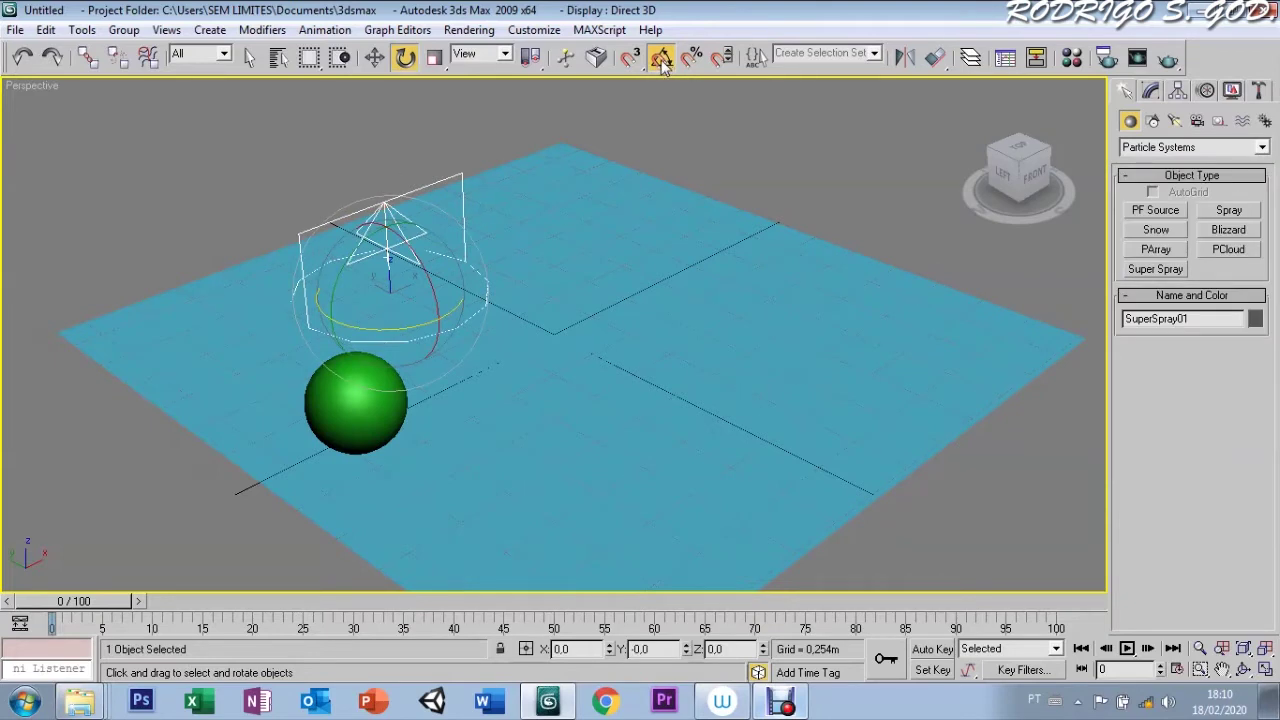
left_click_drag(425, 266, 462, 334)
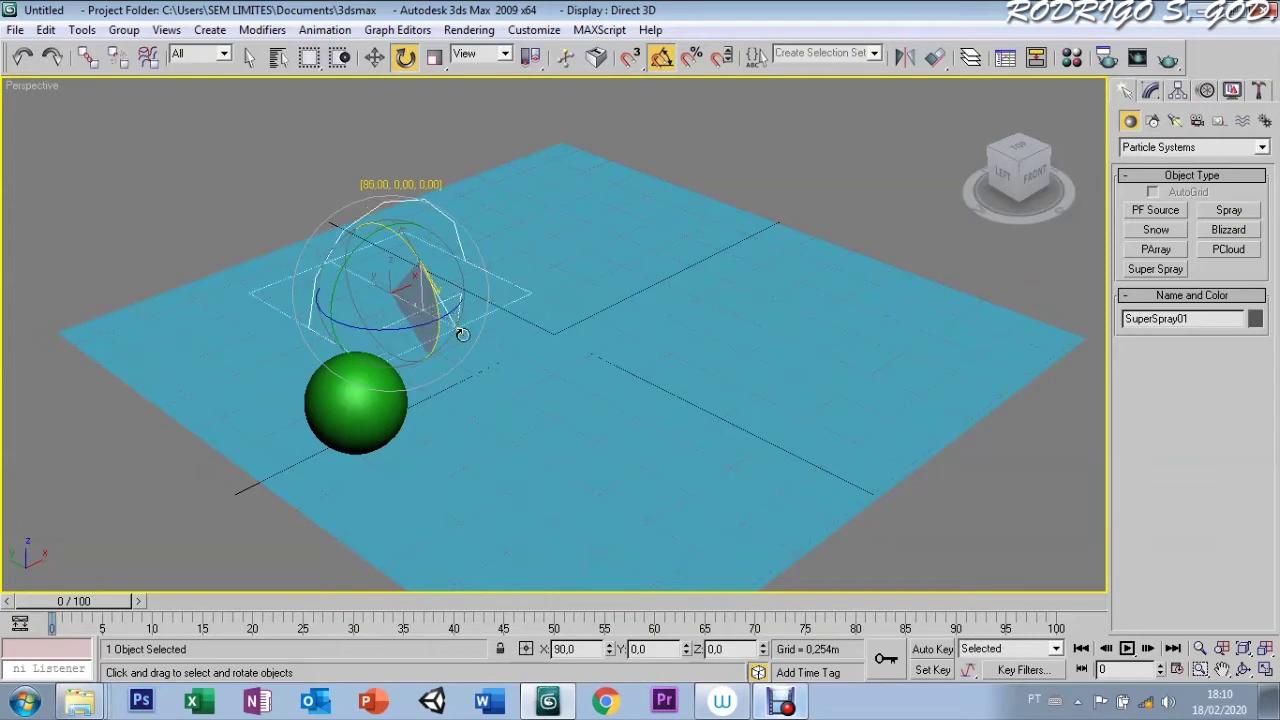
key("w")
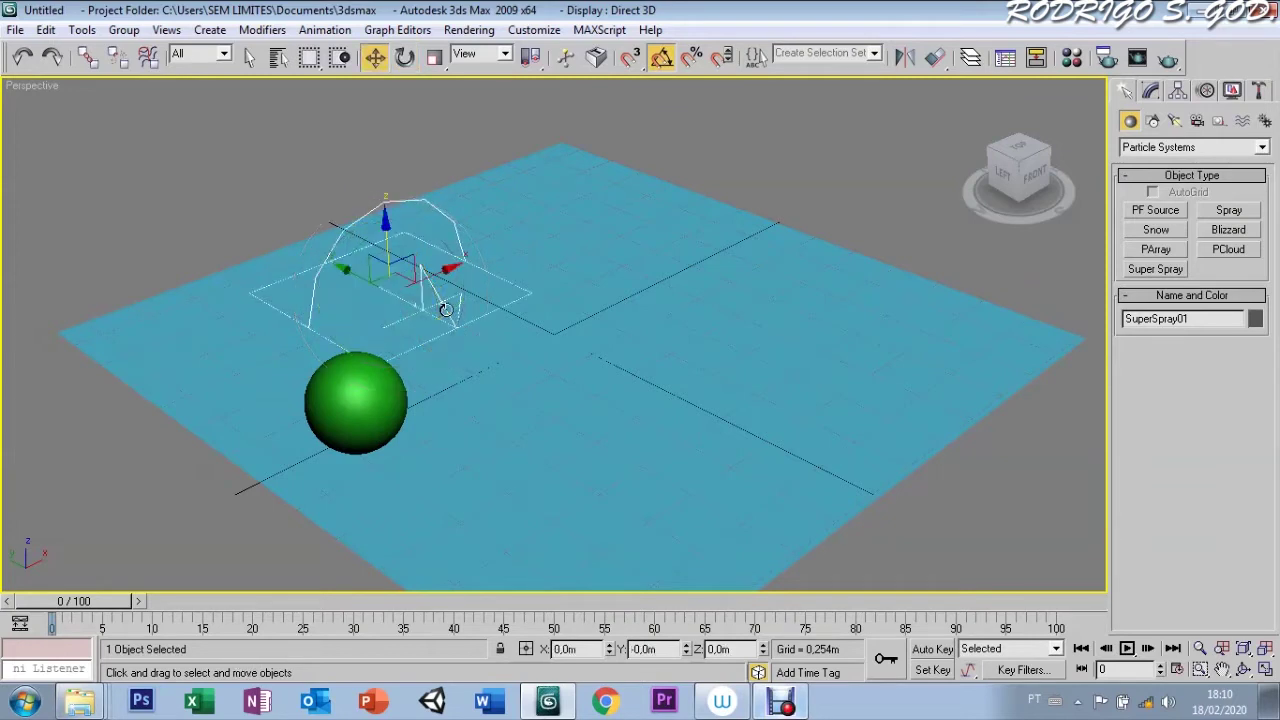
key("e")
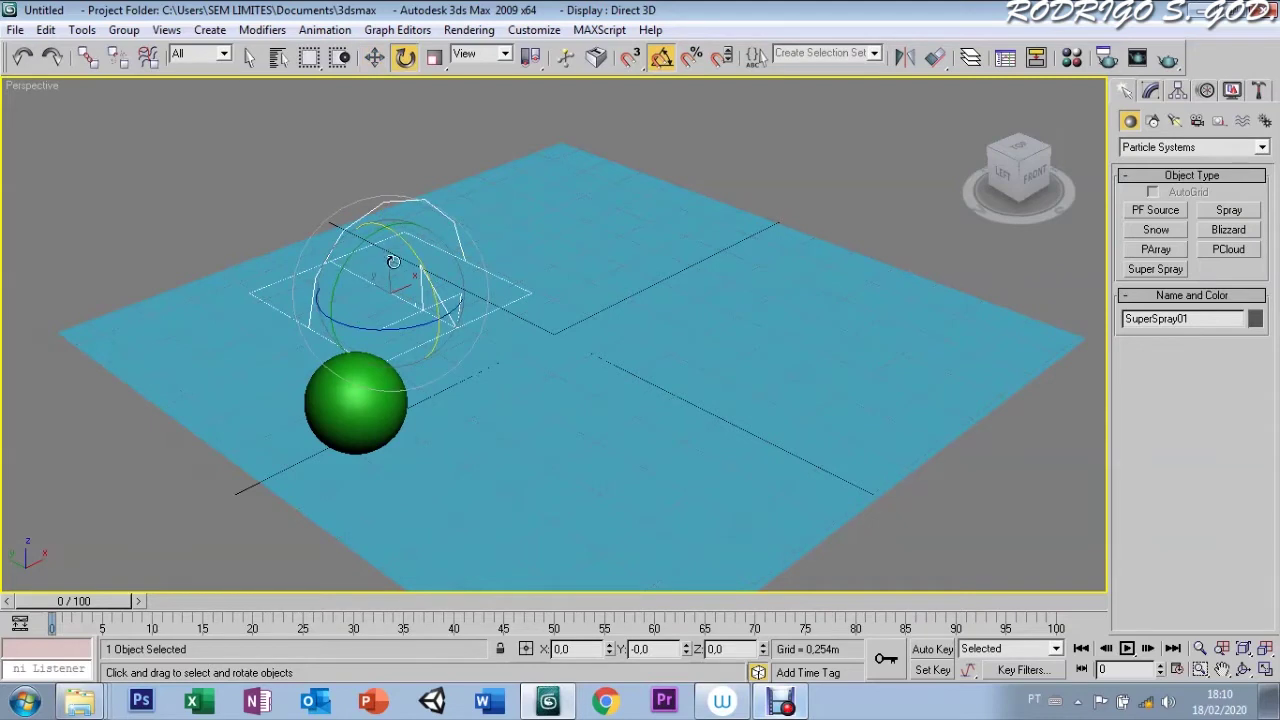
Lift the emitter up and left, preview the particles at frame 36, and reselect it
left_click(374, 57)
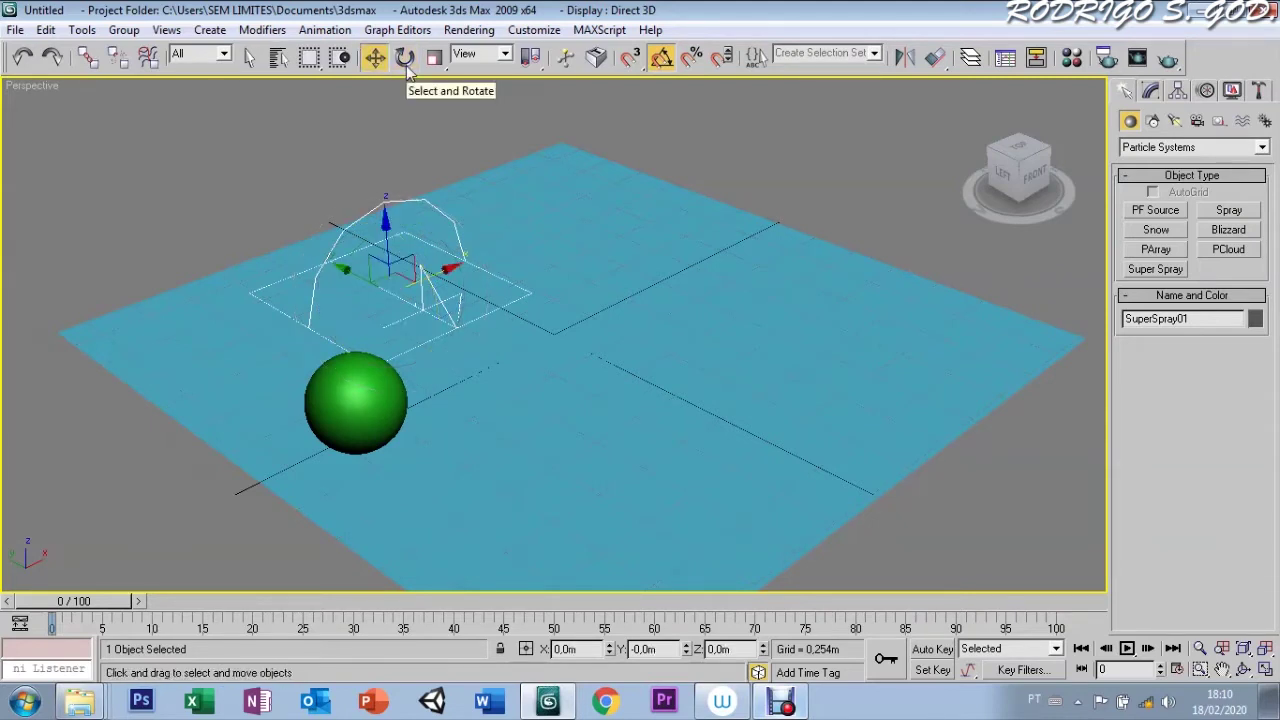
mouse_move(360, 268)
left_mouse_down()
mouse_move(352, 220)
mouse_move(395, 387)
left_mouse_up()
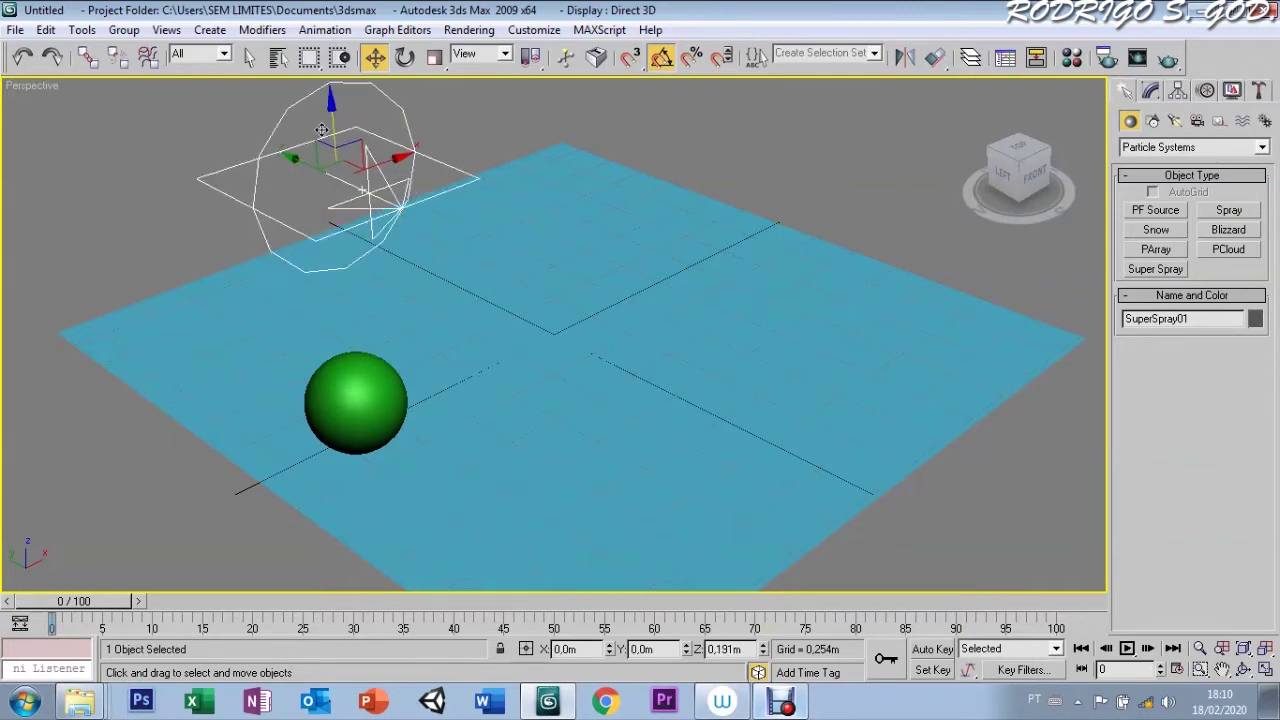
left_click(150, 560)
mouse_move(75, 601)
left_mouse_down()
mouse_move(558, 581)
mouse_move(86, 590)
mouse_move(757, 590)
mouse_move(451, 578)
mouse_move(223, 586)
mouse_move(845, 590)
mouse_move(419, 575)
mouse_move(94, 584)
mouse_move(410, 590)
left_mouse_up()
key("w")
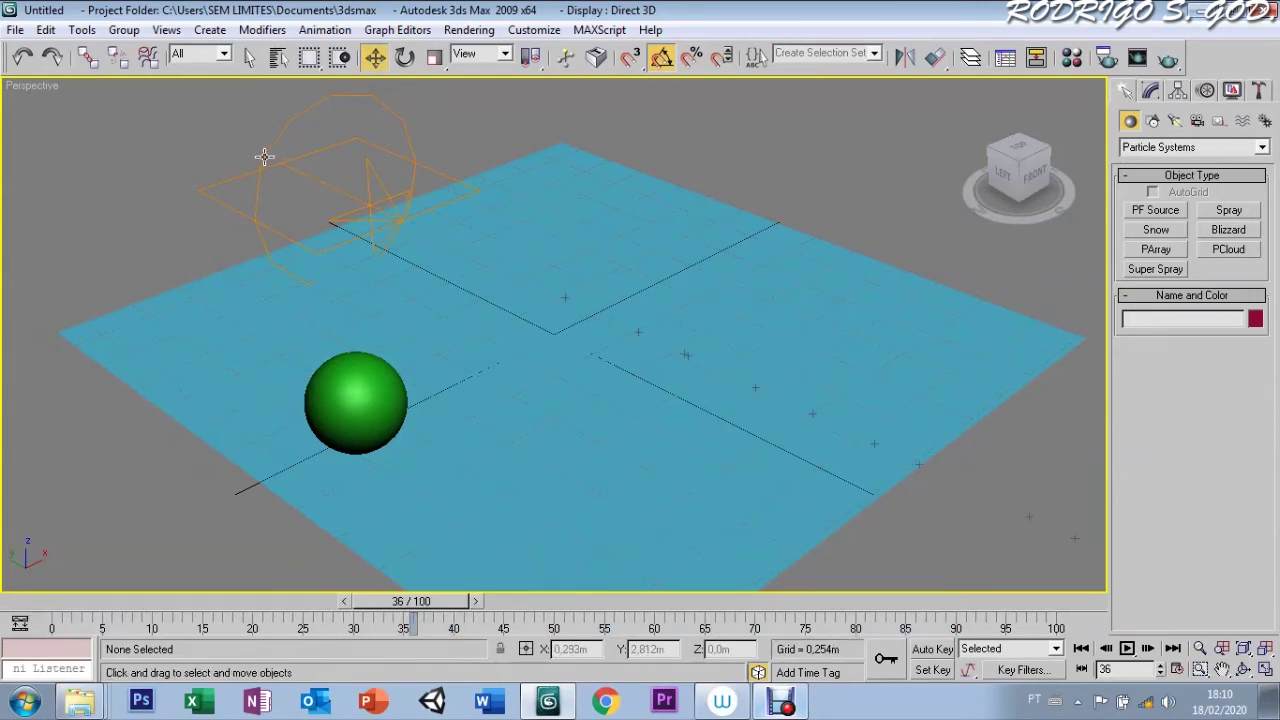
left_click(263, 160)
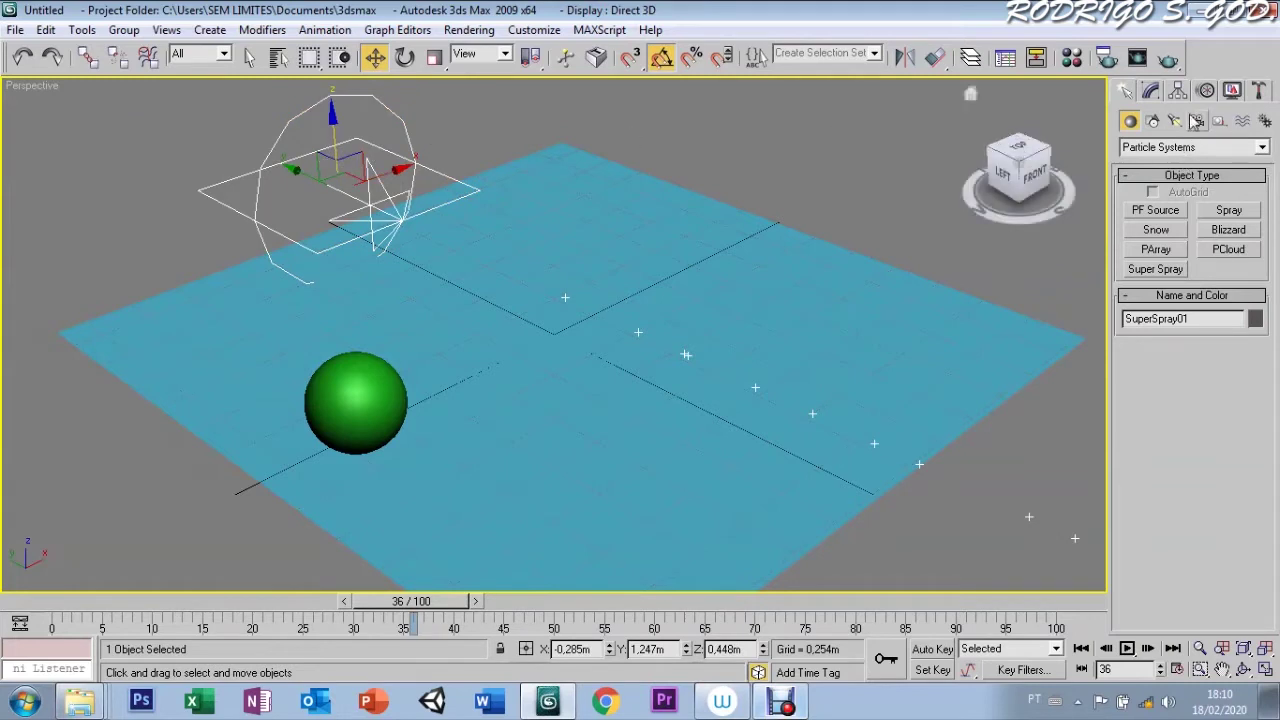
Create a Gravity space warp, Gravity01, on the plane's near right area
left_click(1180, 147)
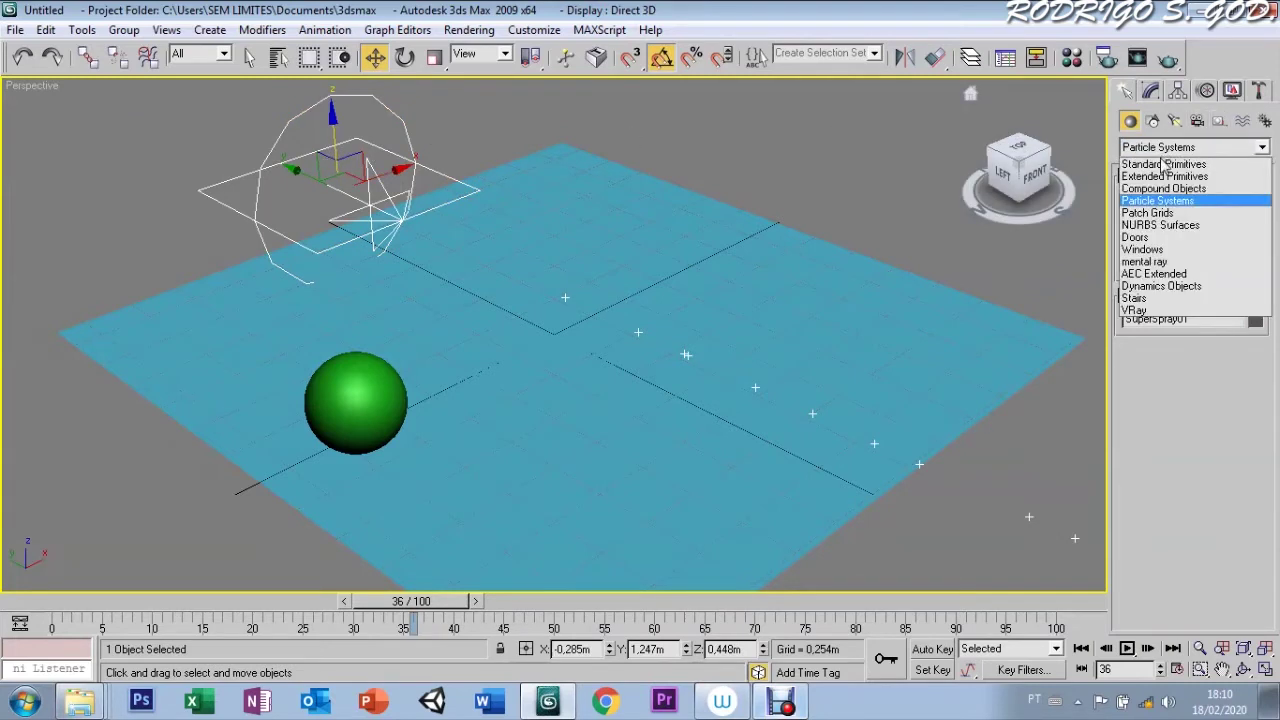
left_click(1200, 147)
left_click(1241, 121)
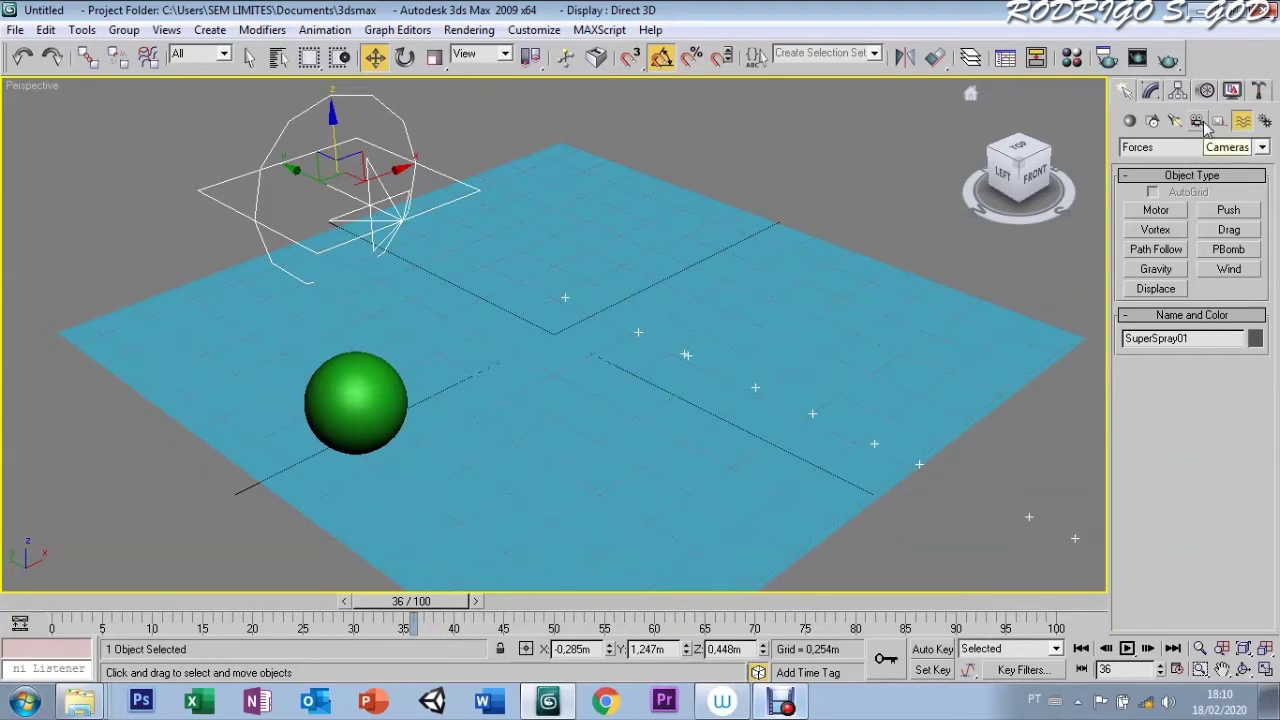
left_click(1156, 269)
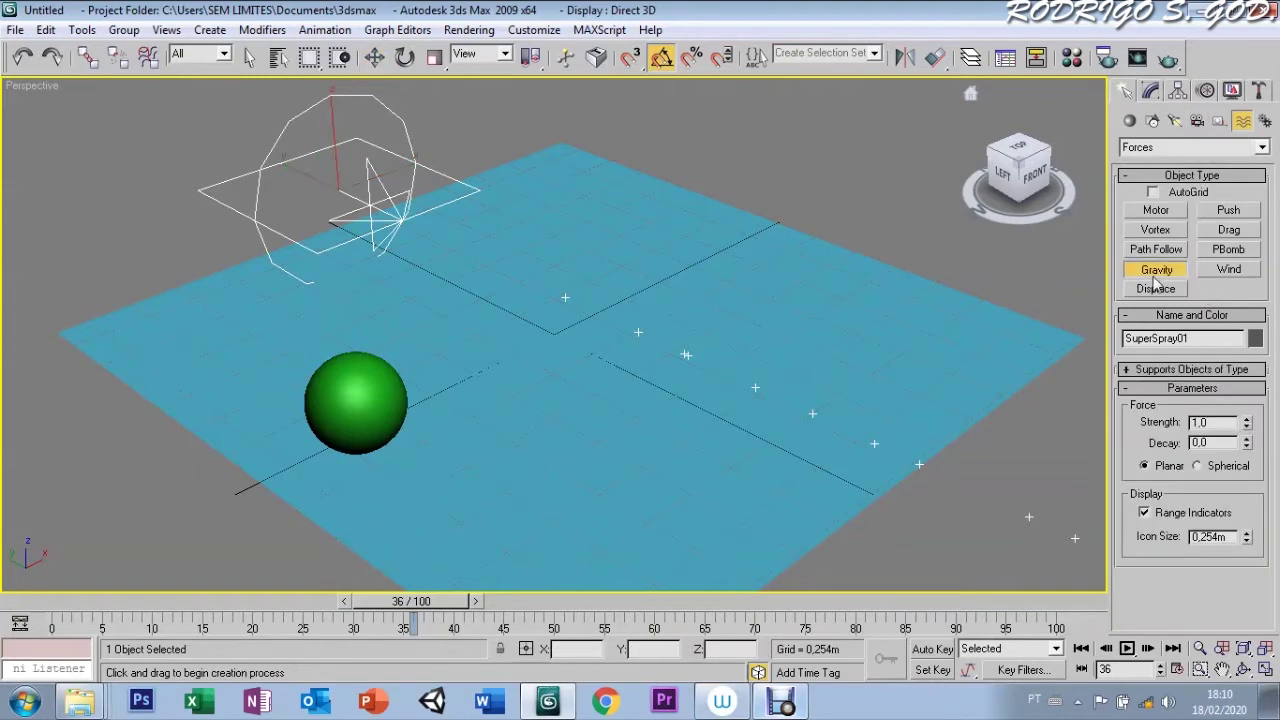
left_click_drag(757, 440, 759, 299)
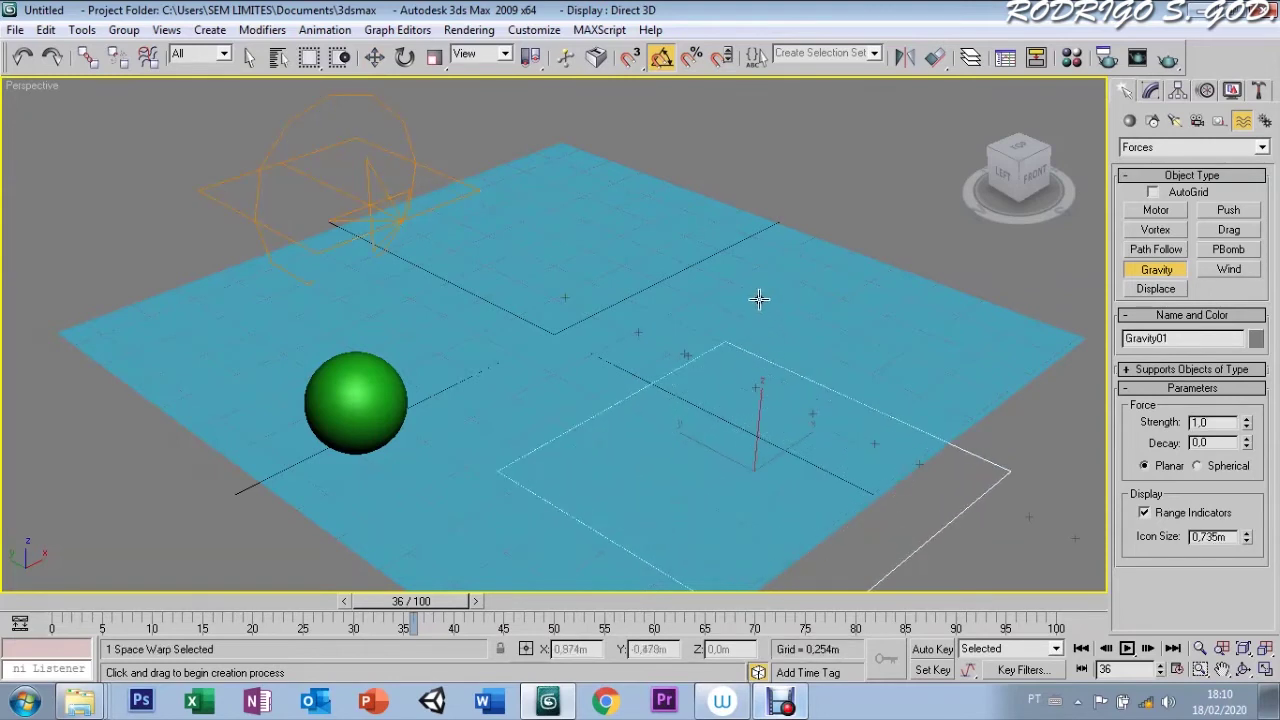
Raise Gravity01 high above the plane's right side, pointing down at it
key("w")
key("e")
key("w")
left_click_drag(763, 425, 733, 101)
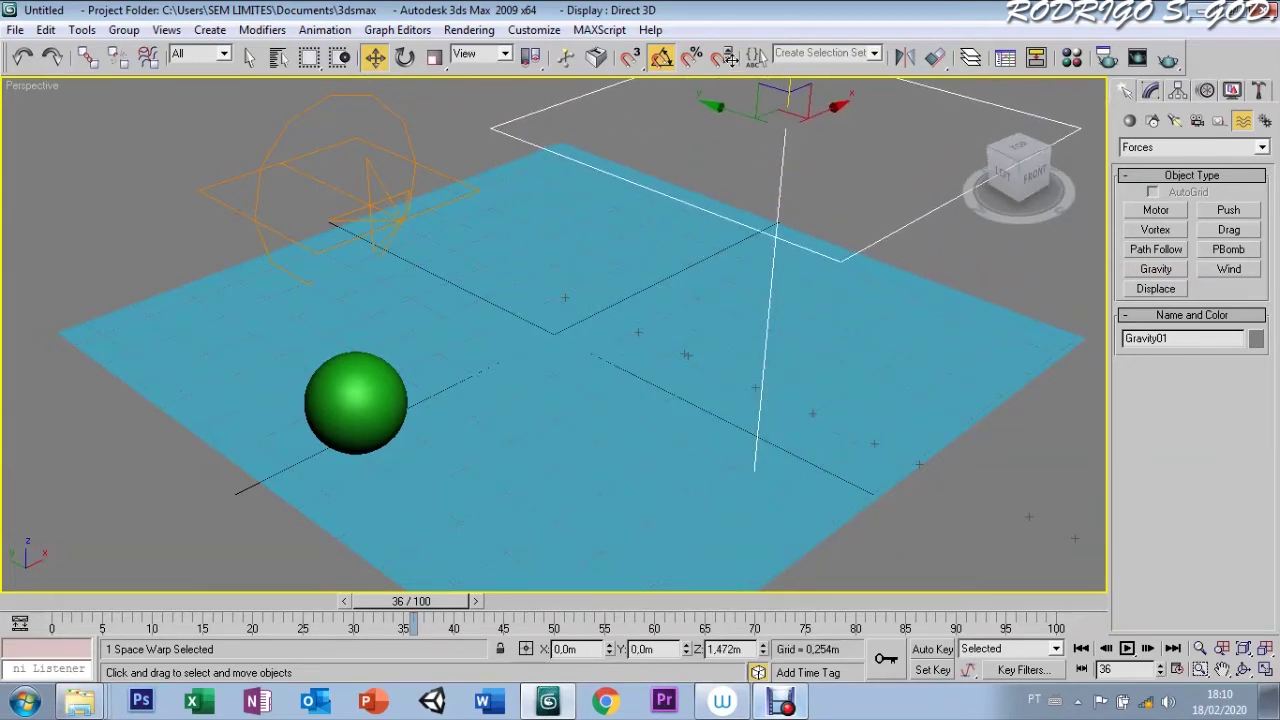
left_click_drag(733, 101, 760, 90)
key("ctrl+alt+z")
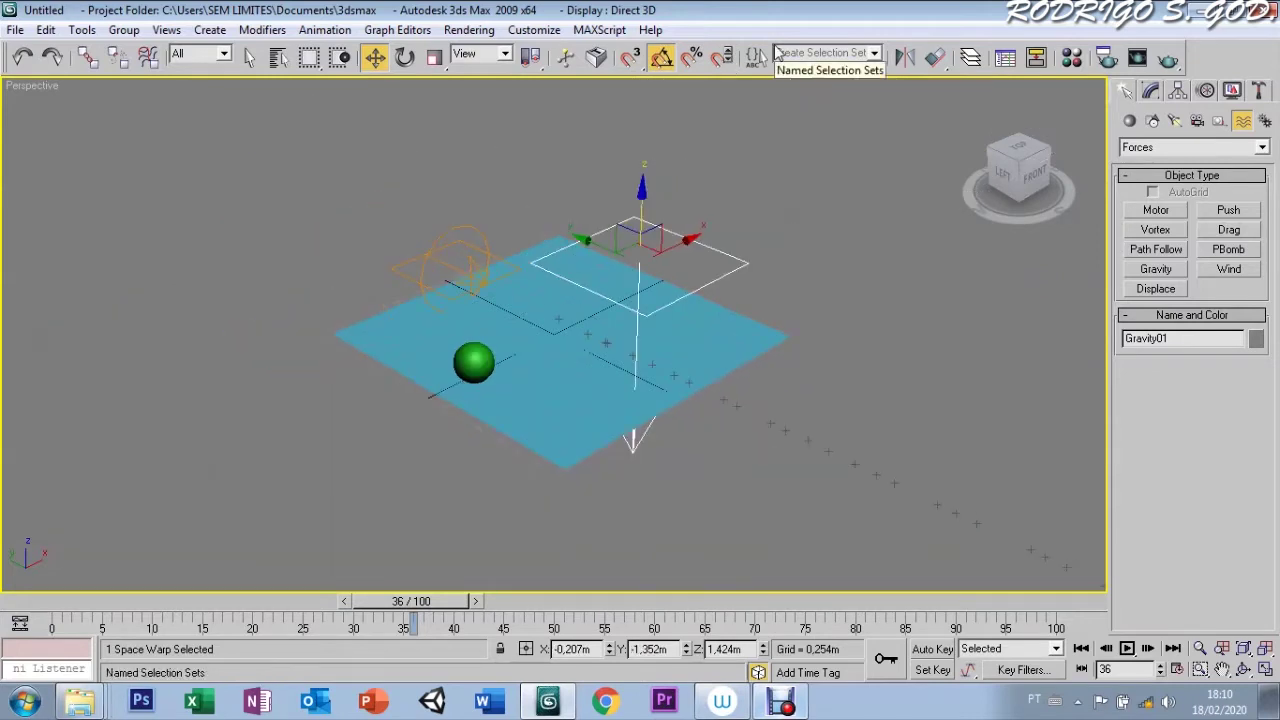
left_click_drag(638, 205, 636, 188)
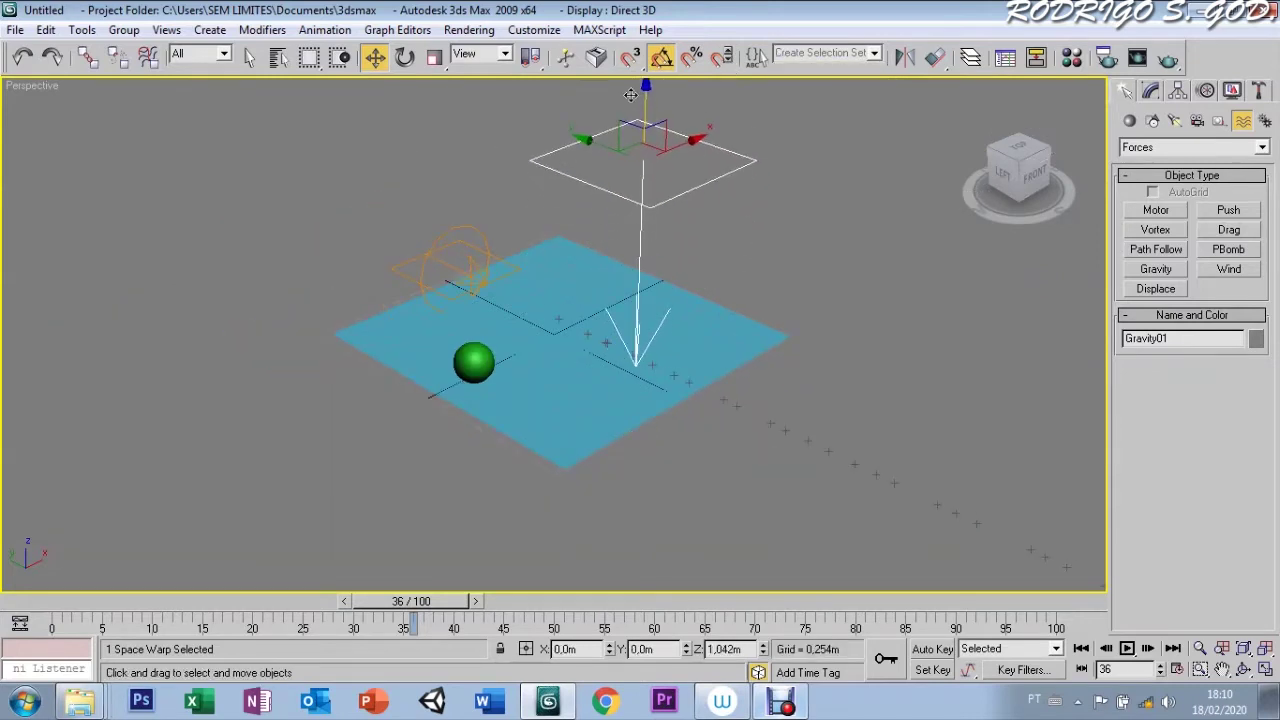
left_click(433, 272)
Set SuperSpray01's Viewport Display to Mesh in the Modify panel
left_click(442, 241)
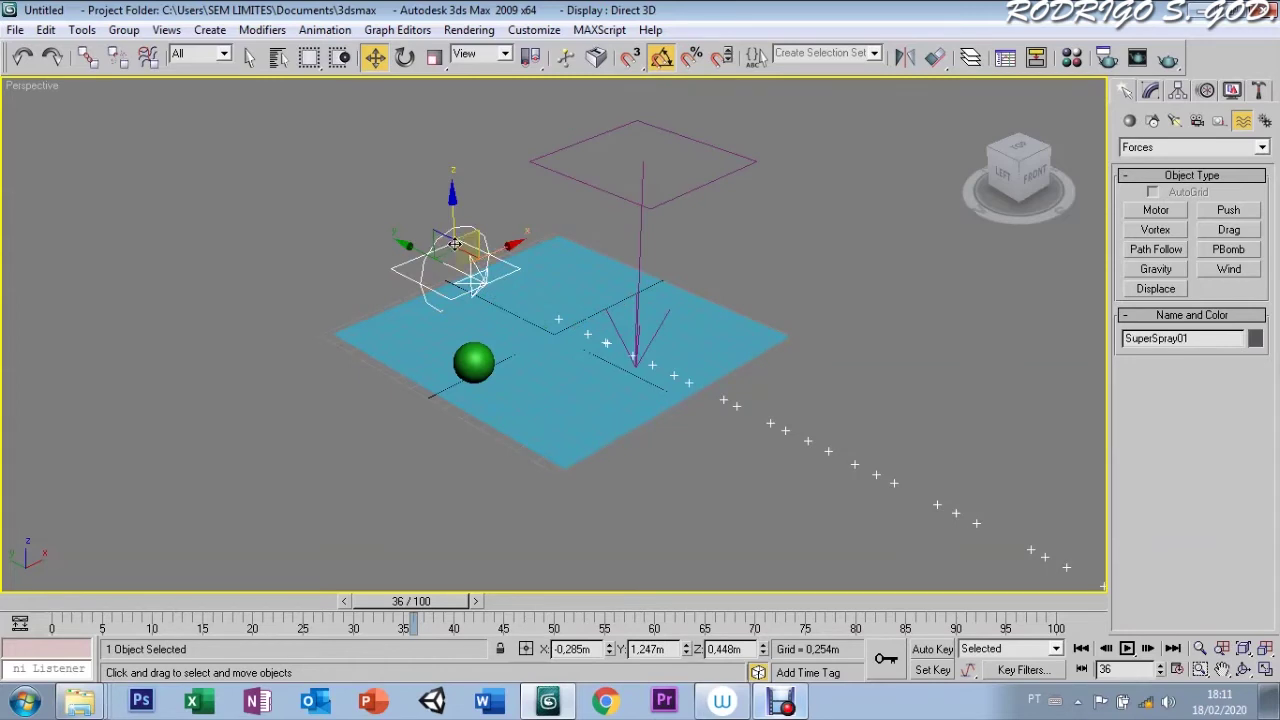
left_click(1153, 92)
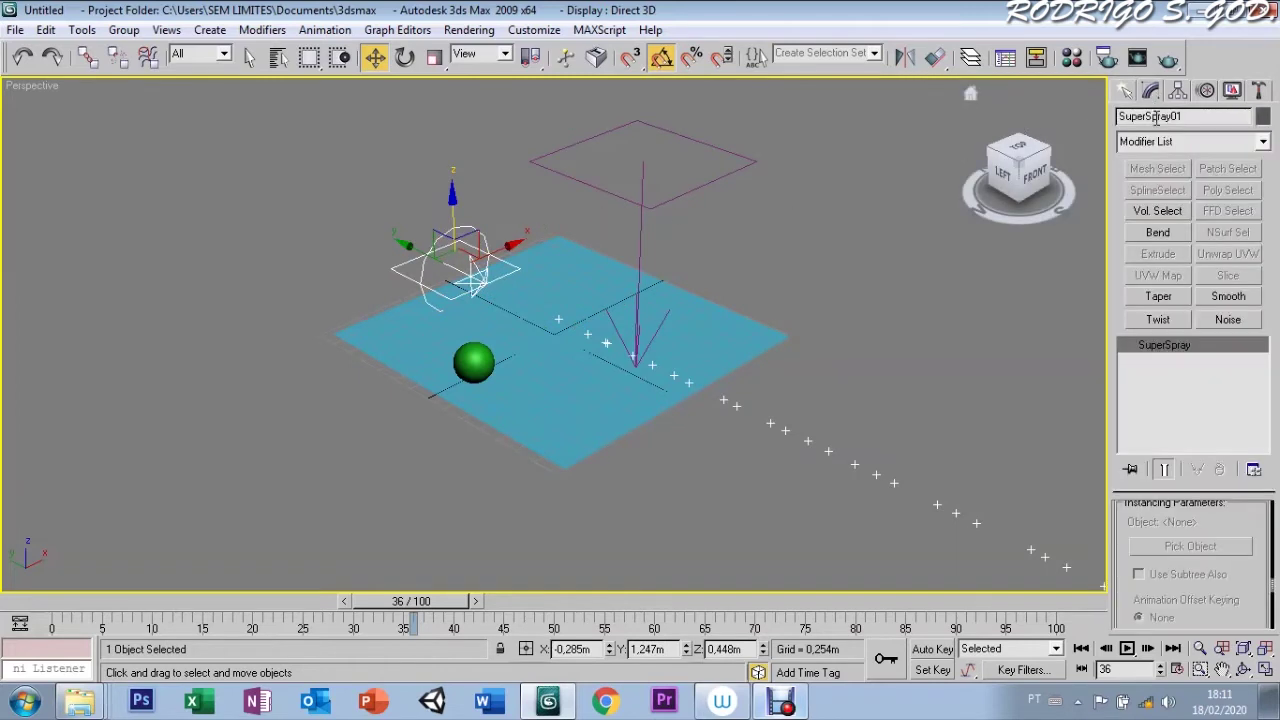
scroll(1125, 524, "up", 1)
scroll(1130, 533, "up", 1)
scroll(1135, 543, "up", 1)
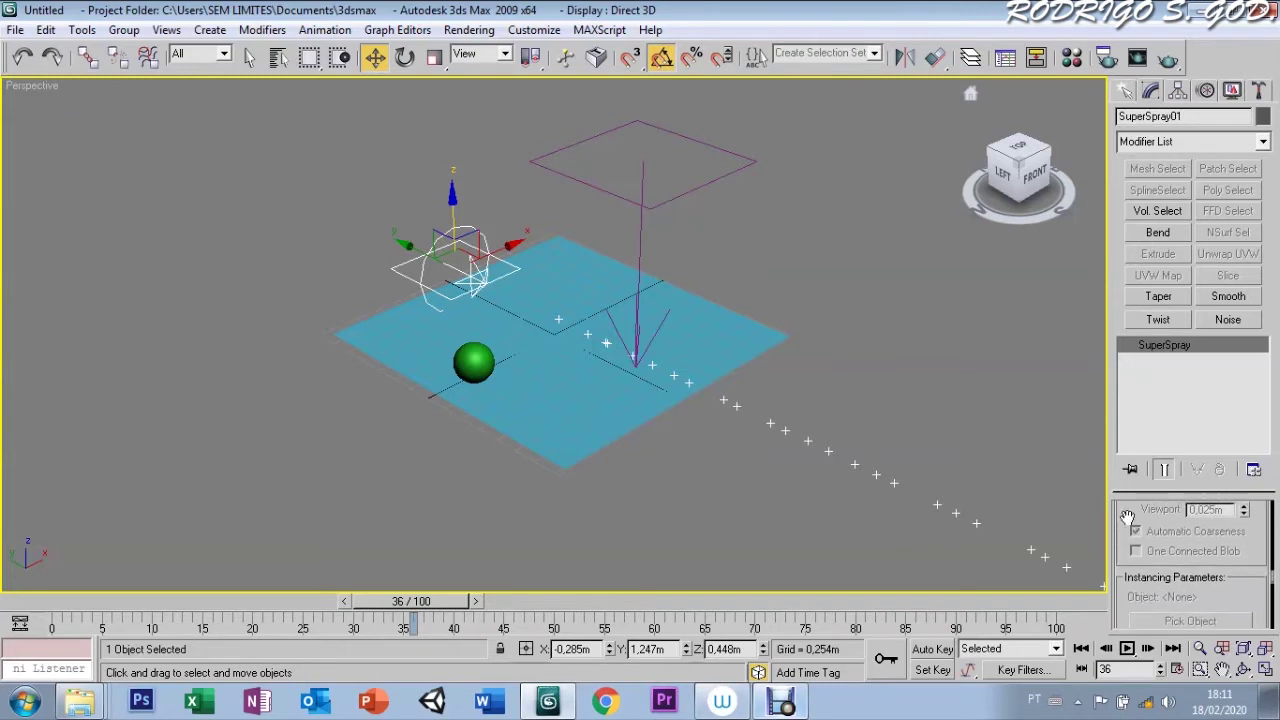
scroll(1127, 517, "up", 1)
scroll(1135, 560, "up", 1)
scroll(1130, 530, "up", 1)
scroll(1130, 555, "up", 1)
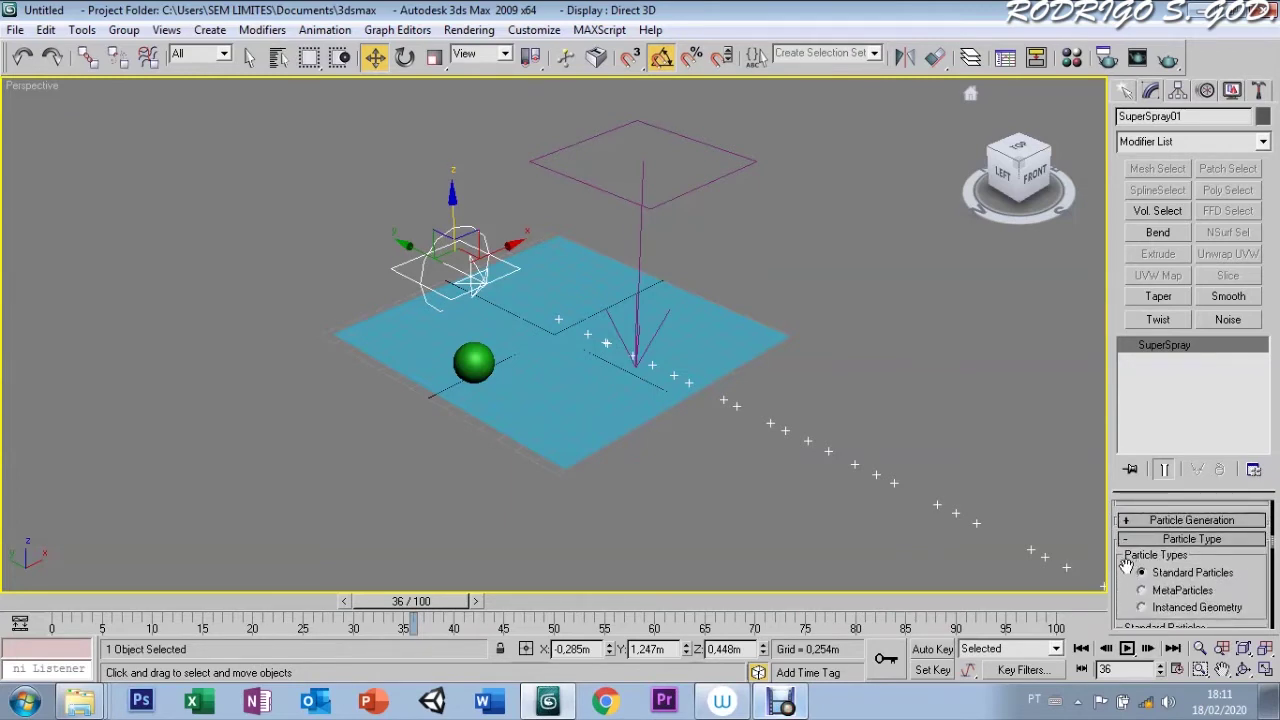
scroll(1127, 566, "up", 1)
scroll(1135, 566, "up", 1)
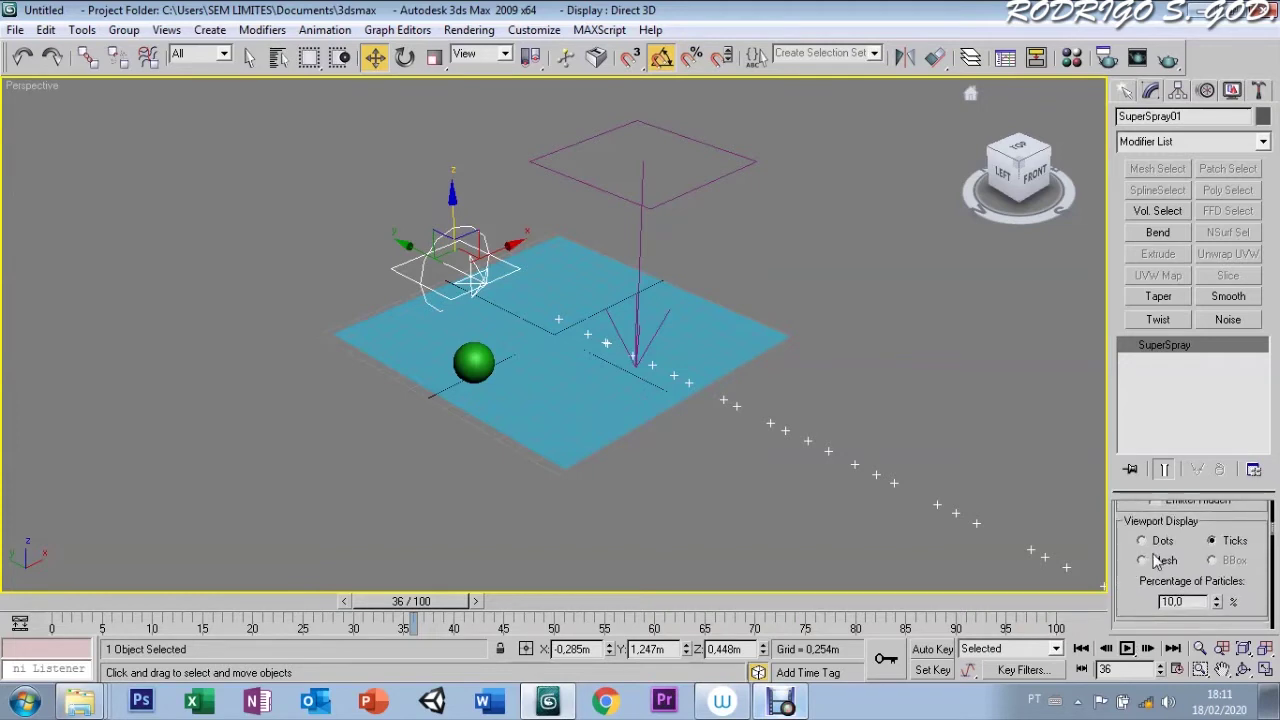
left_click(1142, 561)
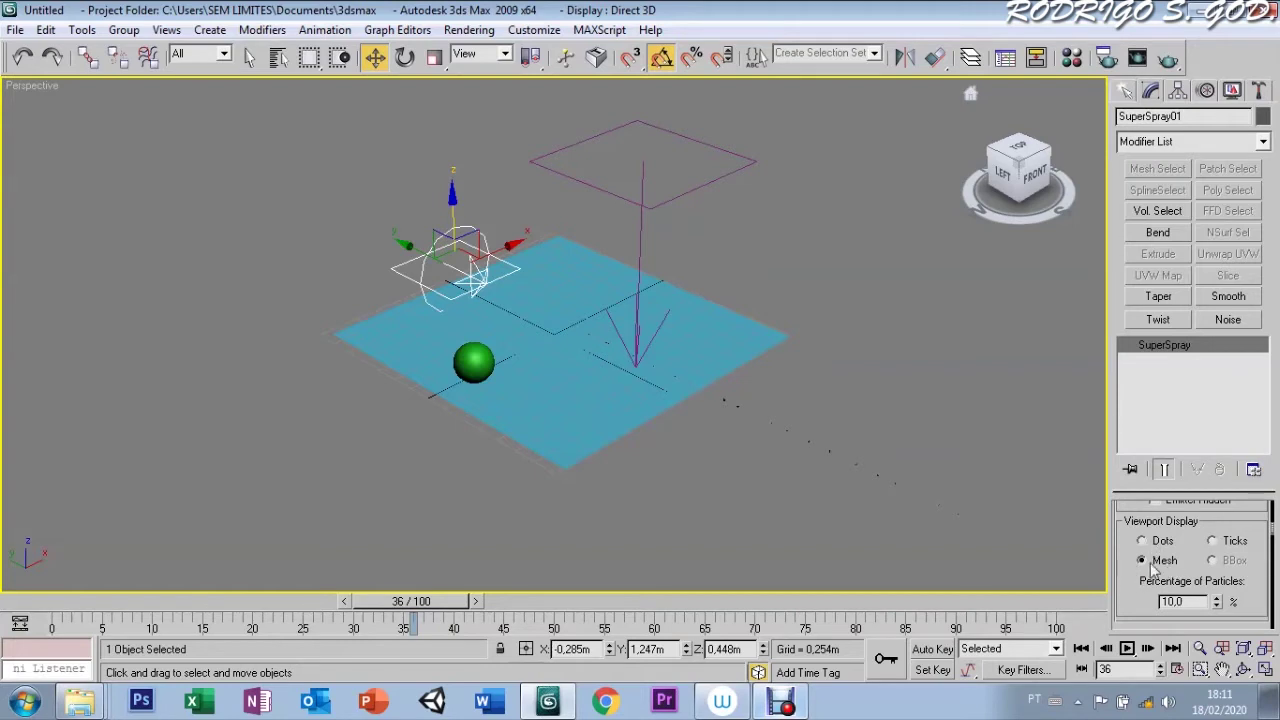
Set Particle Type to Instanced Geometry and pick Sphere01 as the instanced object
left_click_drag(1145, 598, 1130, 440)
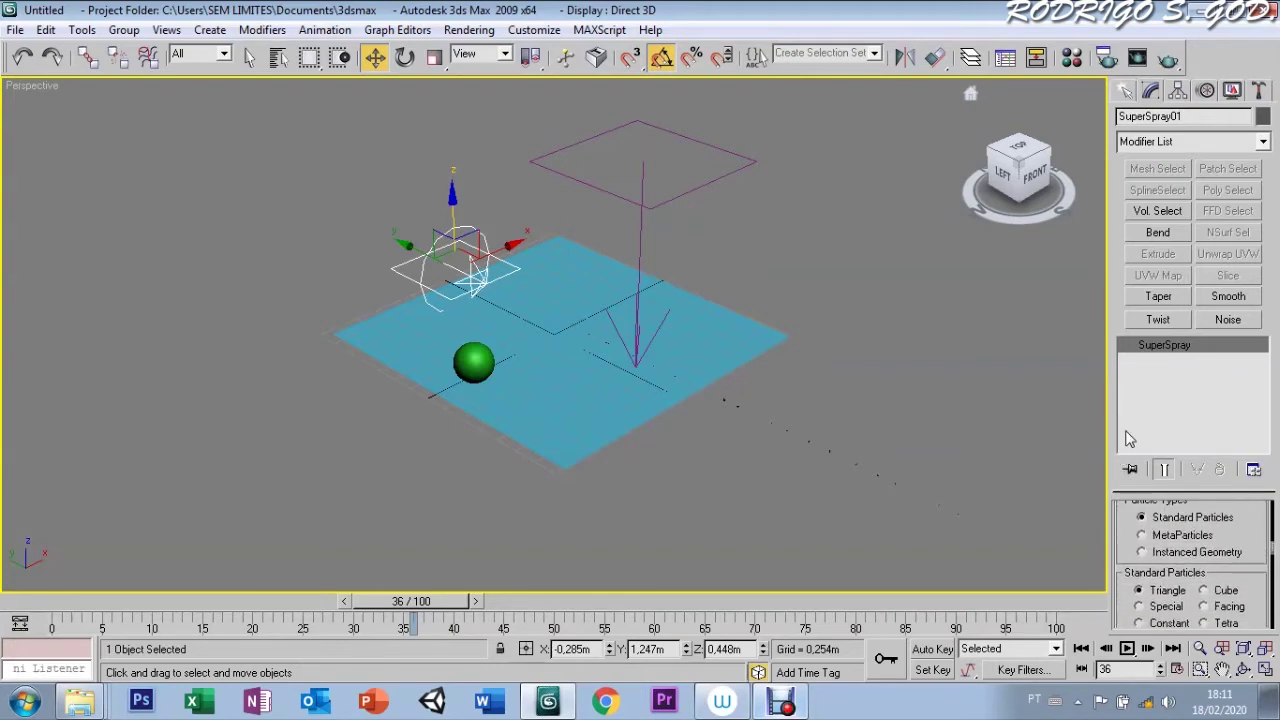
left_click_drag(1128, 522, 1131, 556)
left_click(1140, 574)
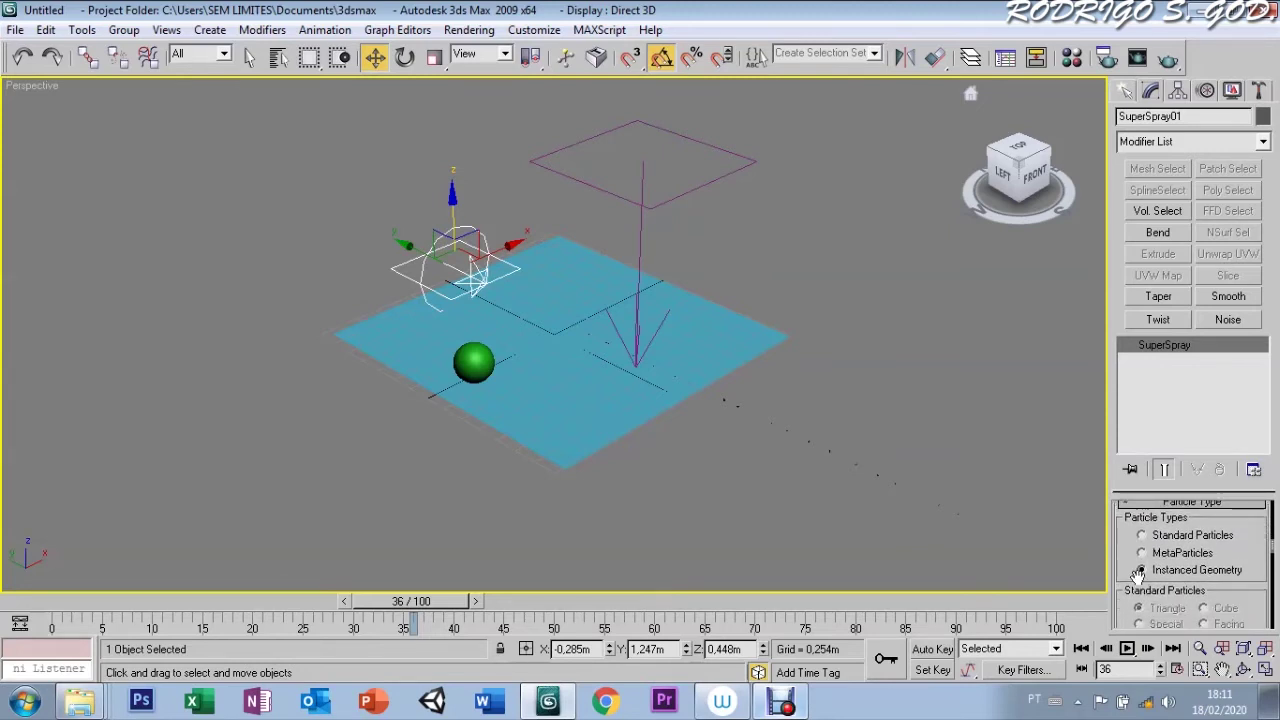
scroll(1130, 590, "down", 5)
scroll(1132, 585, "down", 2)
scroll(1135, 580, "down", 3)
scroll(1138, 575, "up", 1)
left_click(1165, 609)
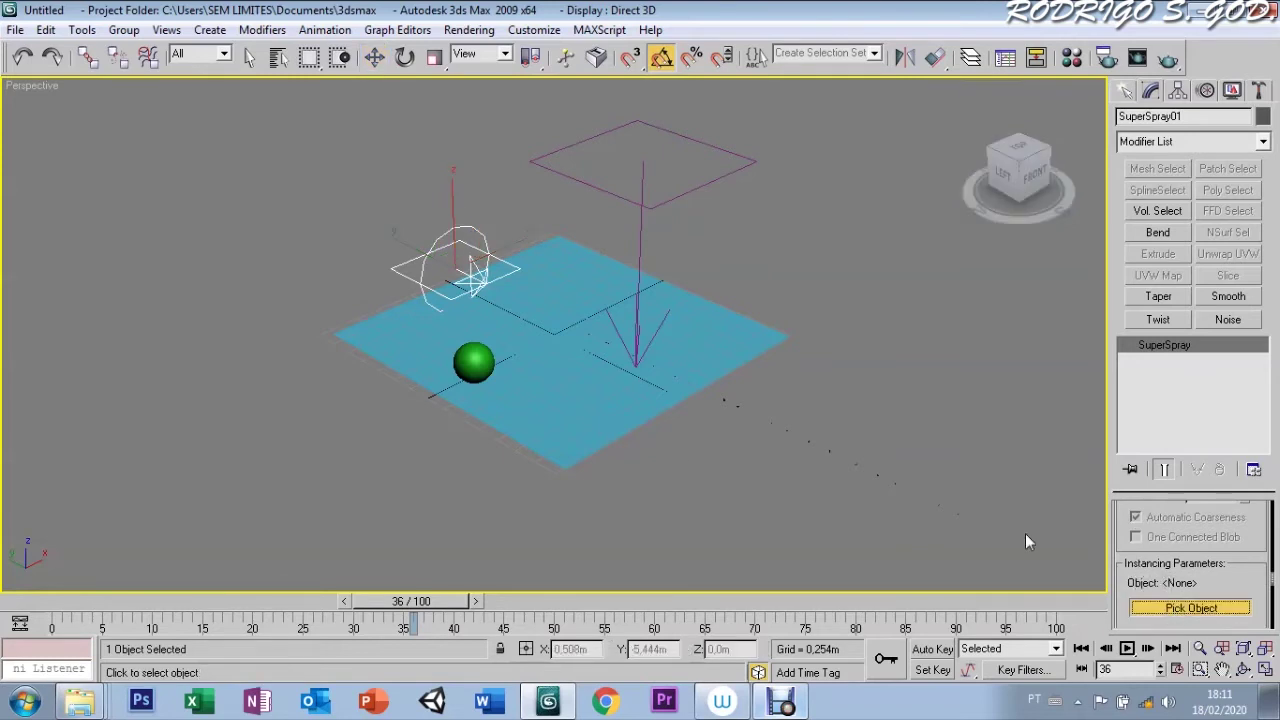
left_click(473, 365)
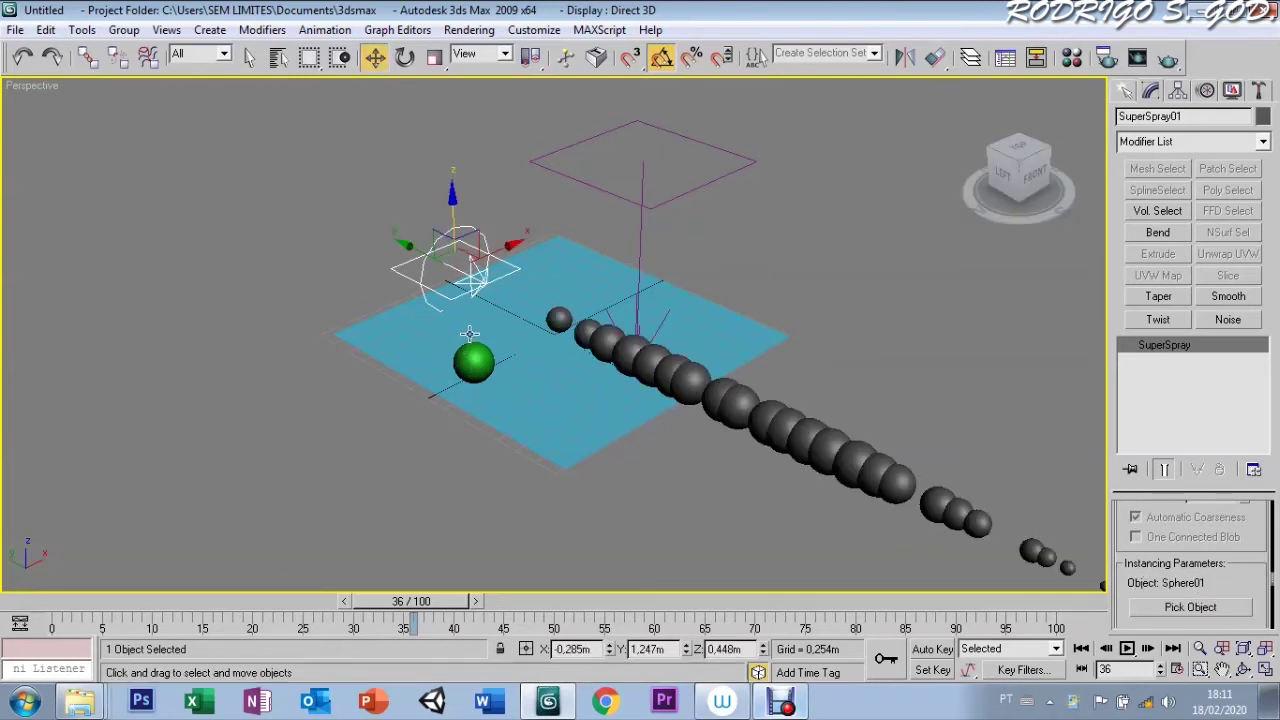
left_click(554, 336)
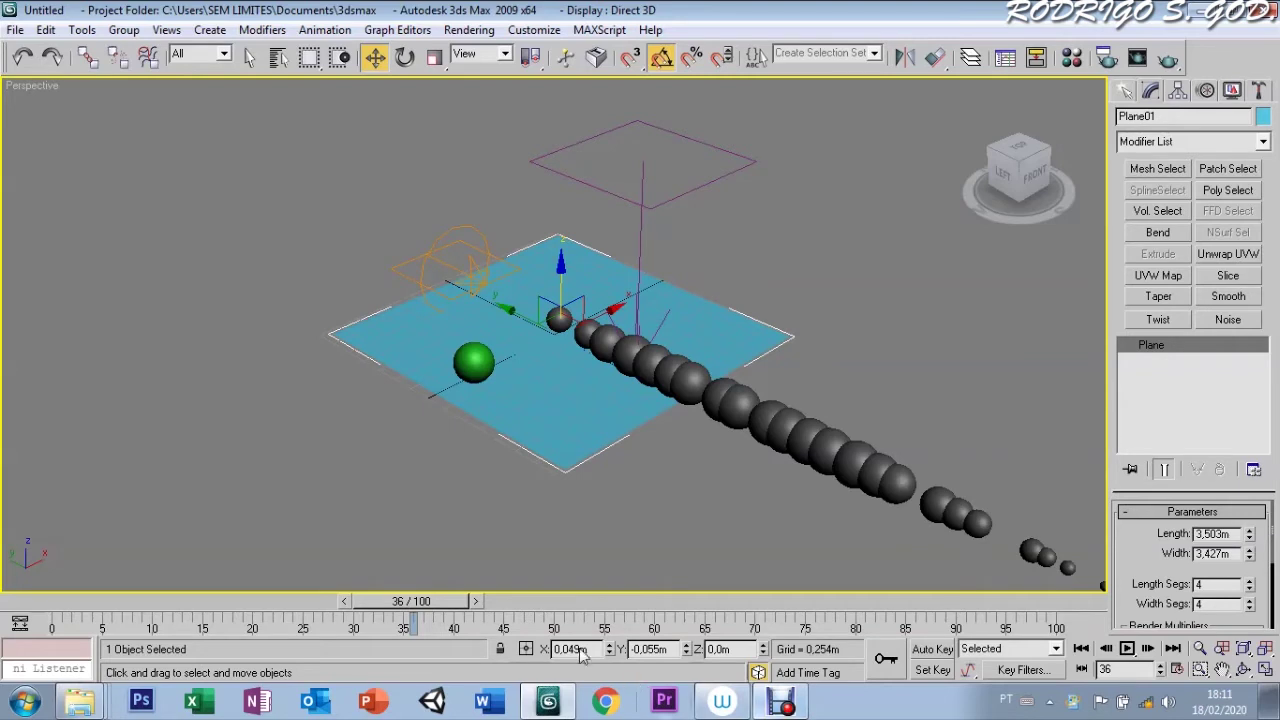
Scrub frames 0 to 19 to watch the straight sphere stream, selecting Gravity01, ending at frame 14
left_click_drag(410, 601, 75, 601)
mouse_move(83, 648)
left_mouse_down()
mouse_move(213, 649)
mouse_move(780, 598)
mouse_move(95, 600)
mouse_move(261, 600)
left_mouse_up()
key("w")
left_click(635, 203)
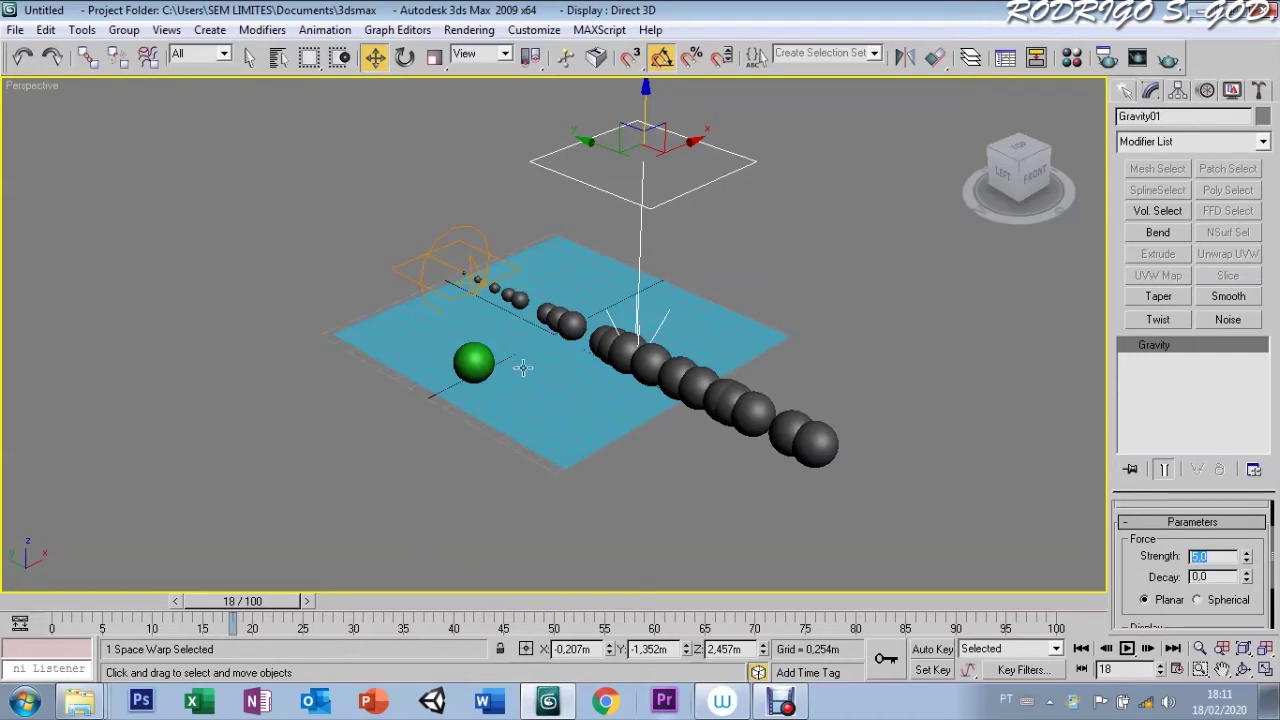
mouse_move(250, 605)
left_mouse_down()
mouse_move(60, 601)
mouse_move(252, 601)
left_mouse_up()
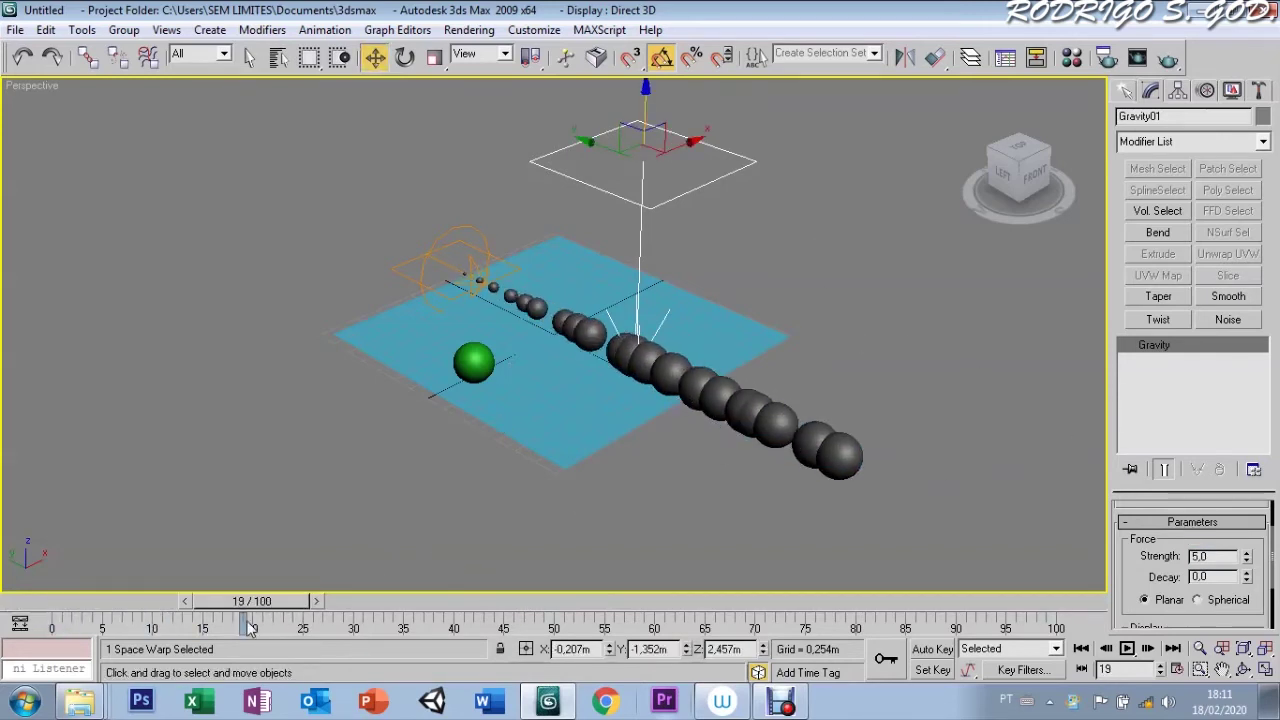
left_click_drag(255, 602, 220, 600)
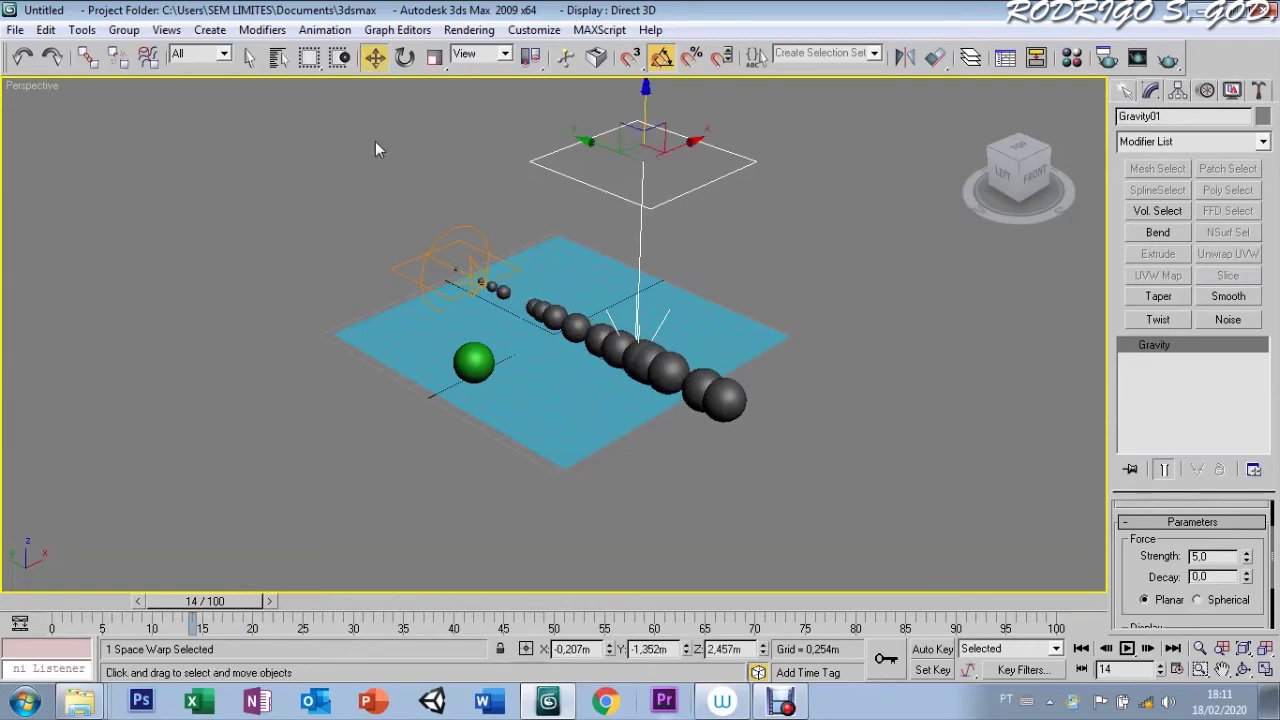
Link SuperSpray01 to Gravity01 with Bind to Space Warp, dragging from emitter to warp
left_click(146, 60)
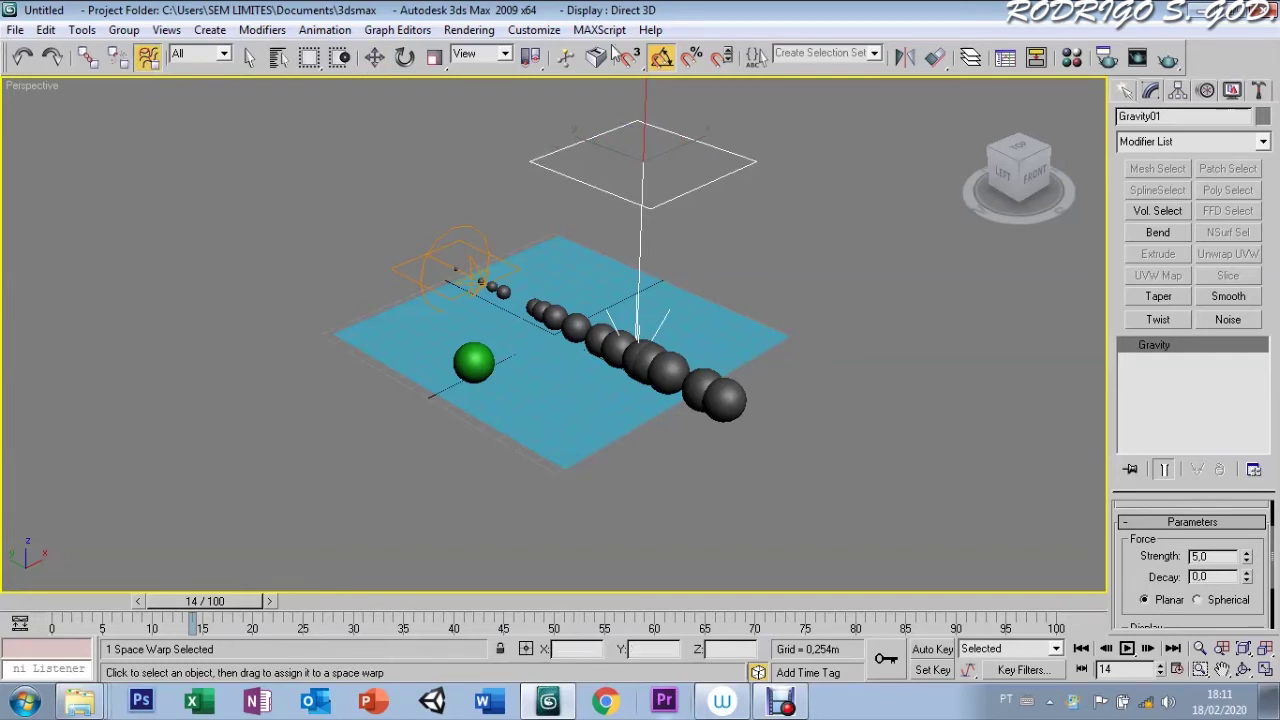
key("w")
left_click(433, 246)
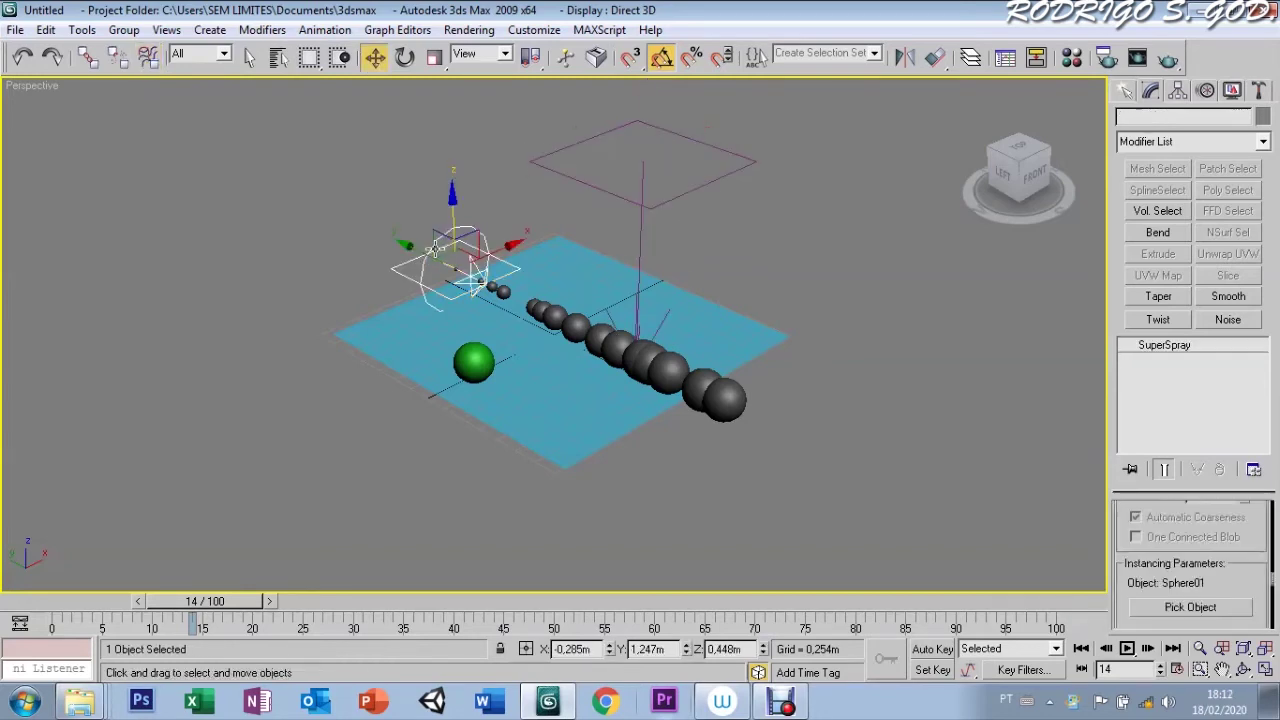
left_click(147, 57)
left_click_drag(482, 262, 552, 166)
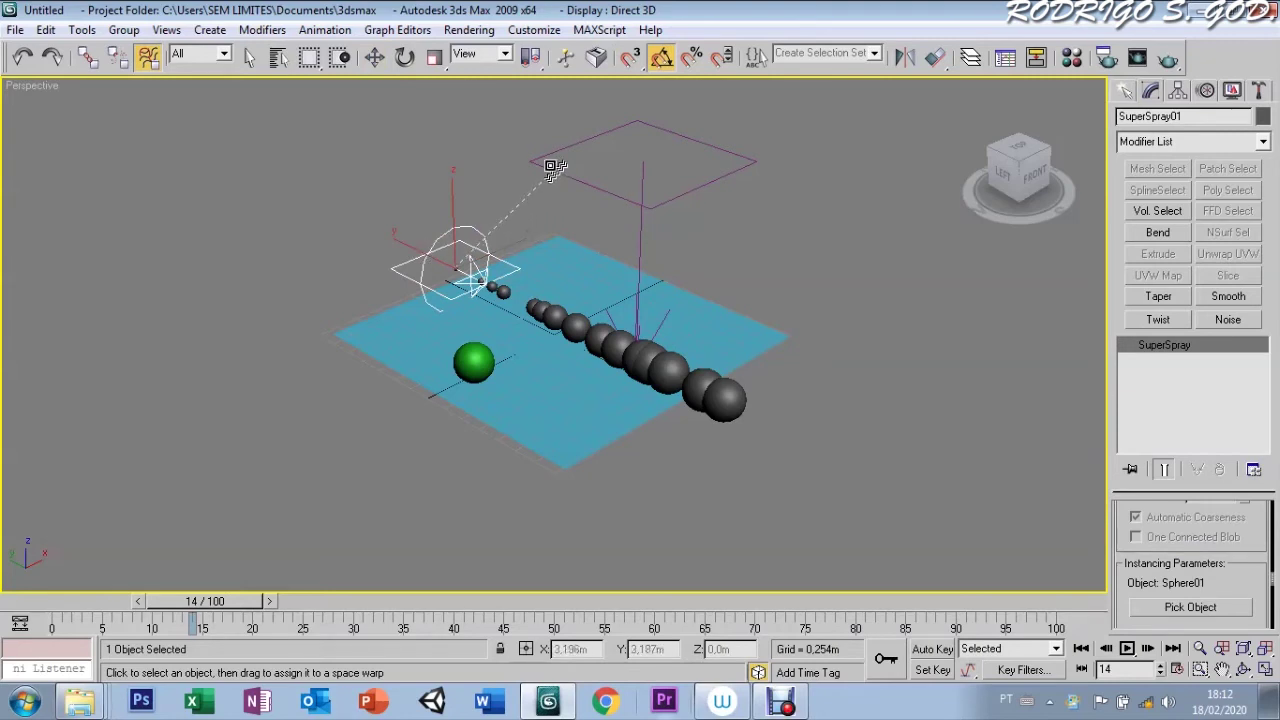
left_click_drag(551, 166, 537, 163)
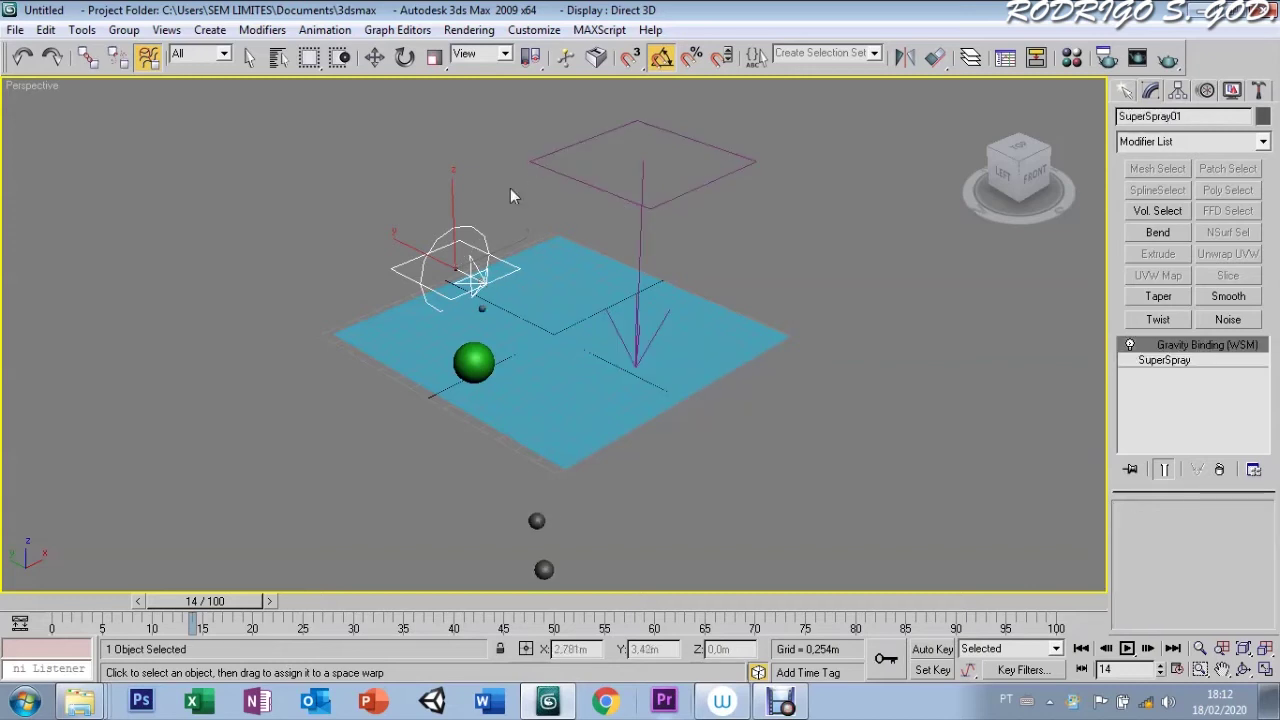
mouse_move(186, 601)
left_mouse_down()
mouse_move(157, 620)
mouse_move(52, 620)
left_mouse_up()
left_click(148, 57)
Set Gravity01's Strength to 0.1, previewing the falling spheres along the timeline
left_click(583, 166)
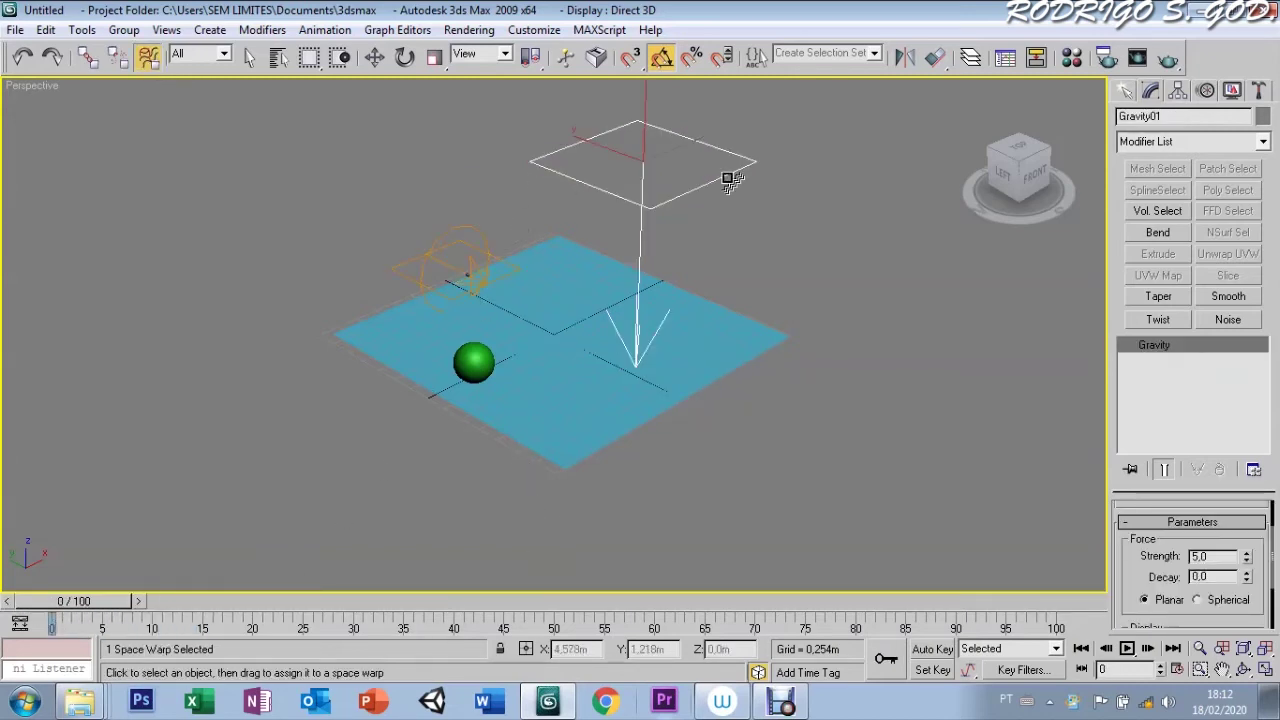
left_click_drag(1211, 561, 1183, 556)
type("1")
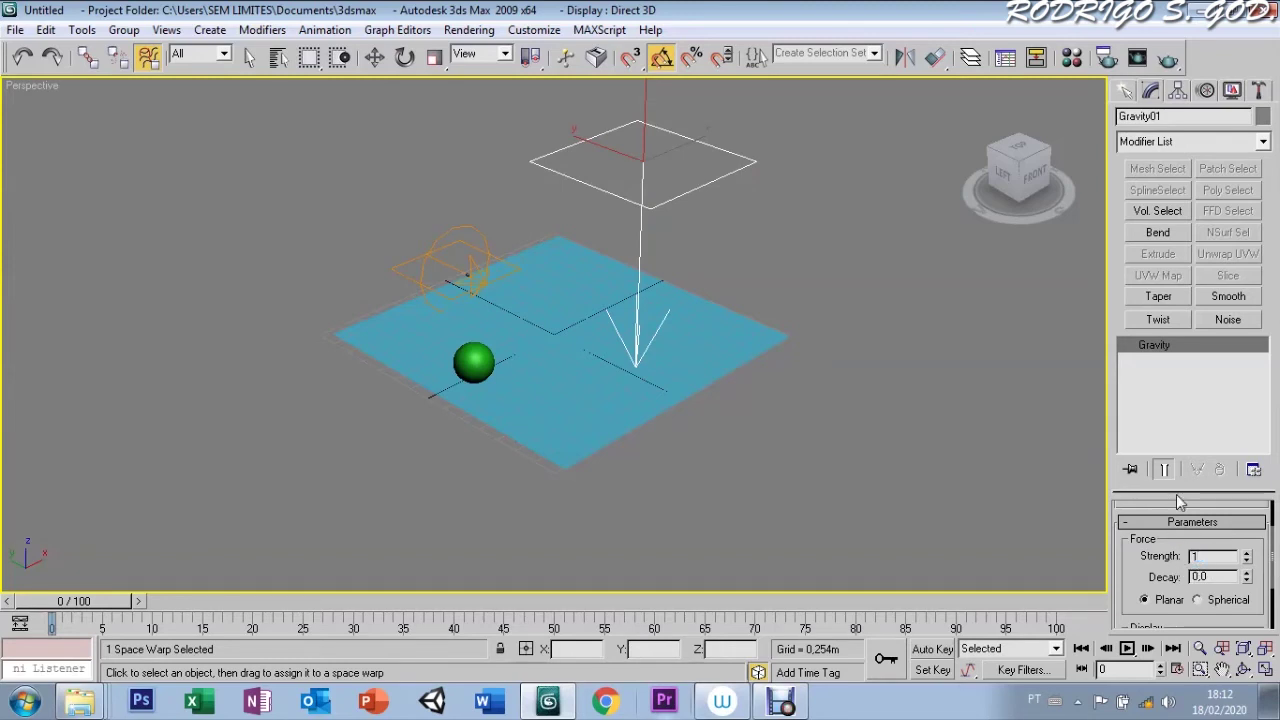
key("Return")
left_click_drag(83, 601, 225, 598)
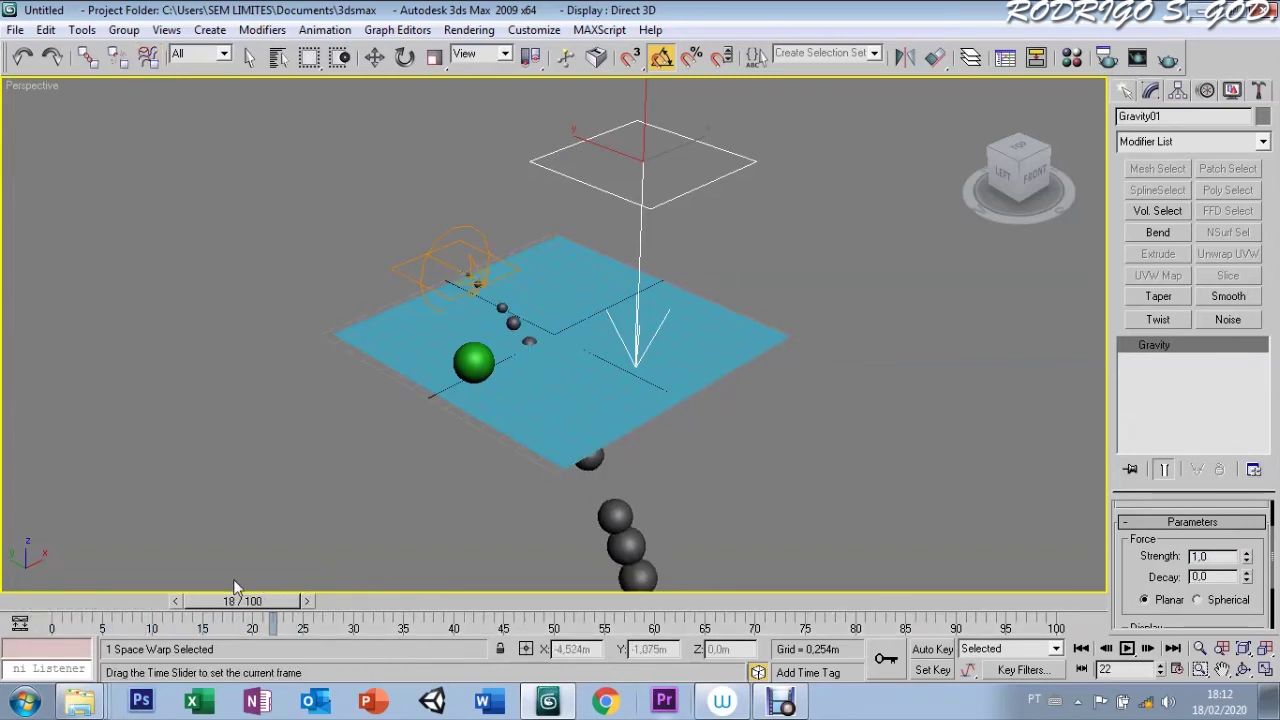
left_click_drag(225, 598, 55, 601)
left_click(148, 57)
left_click(1082, 538)
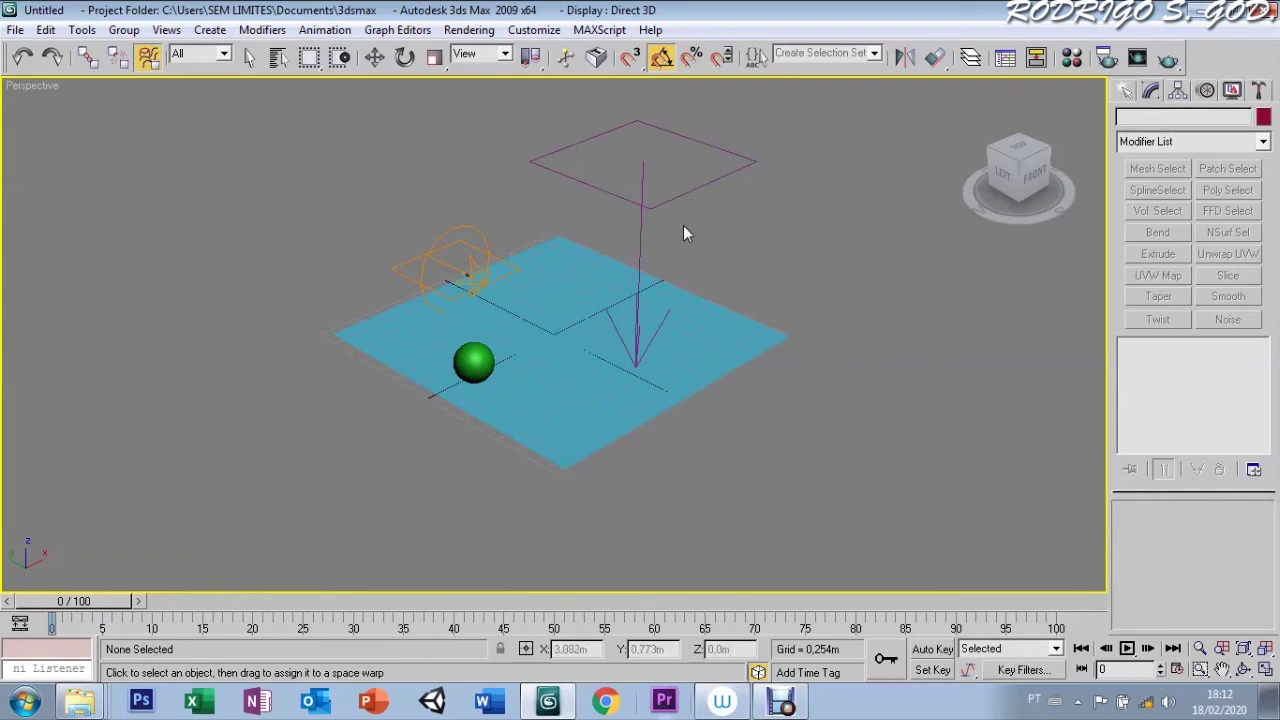
left_click(646, 202)
double_click(1198, 556)
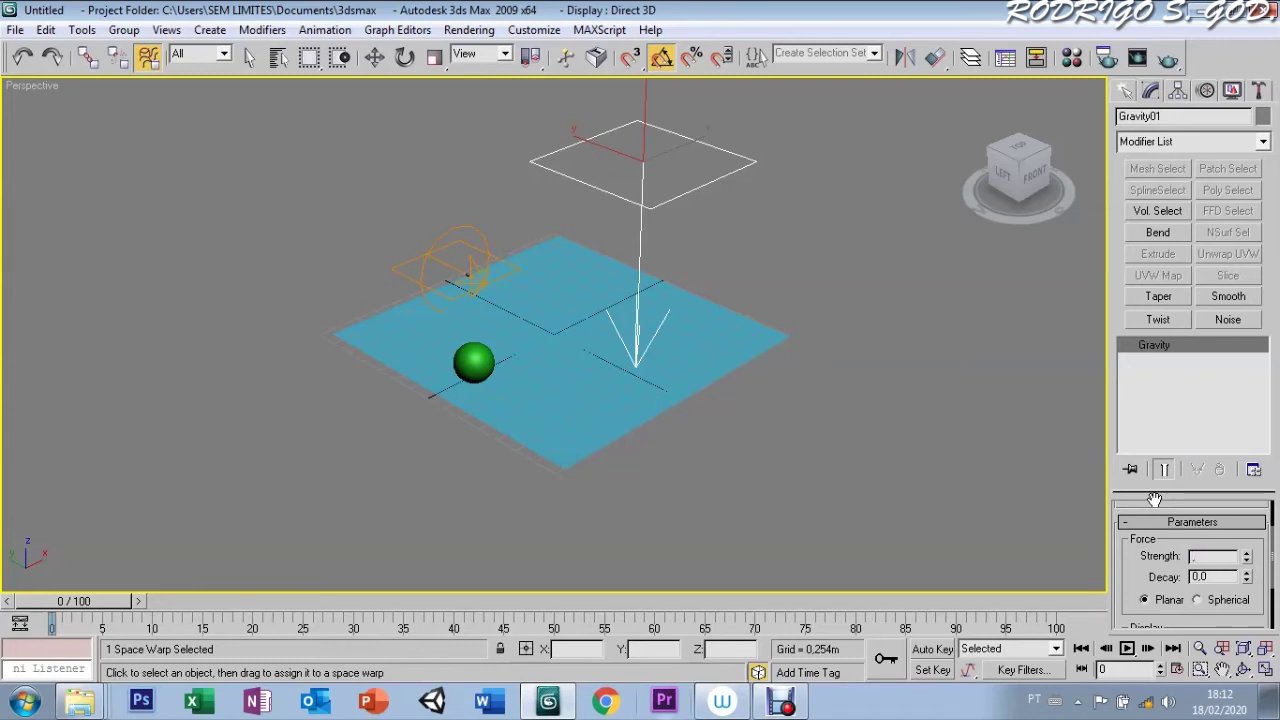
Try higher Decay values while scrubbing the animation, then set Decay back to 0
mouse_move(80, 601)
left_mouse_down()
mouse_move(378, 605)
mouse_move(157, 601)
left_mouse_up()
left_click(148, 56)
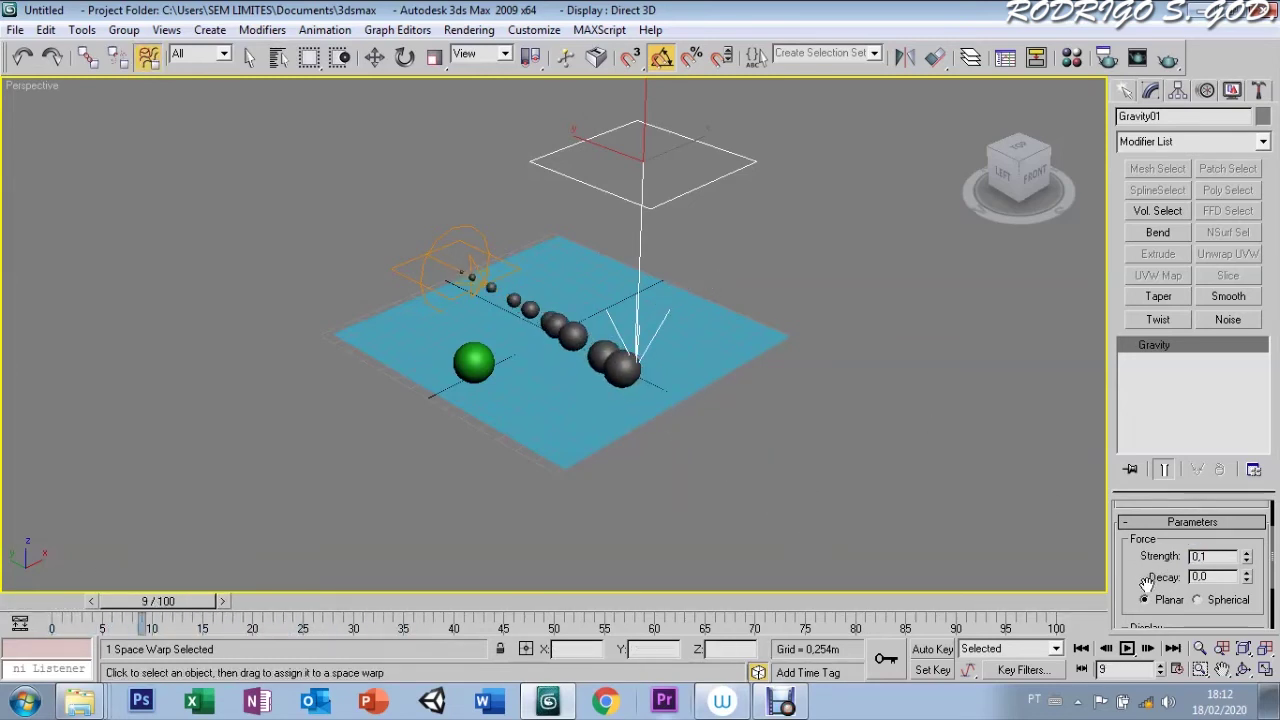
left_click_drag(1247, 578, 1240, 512)
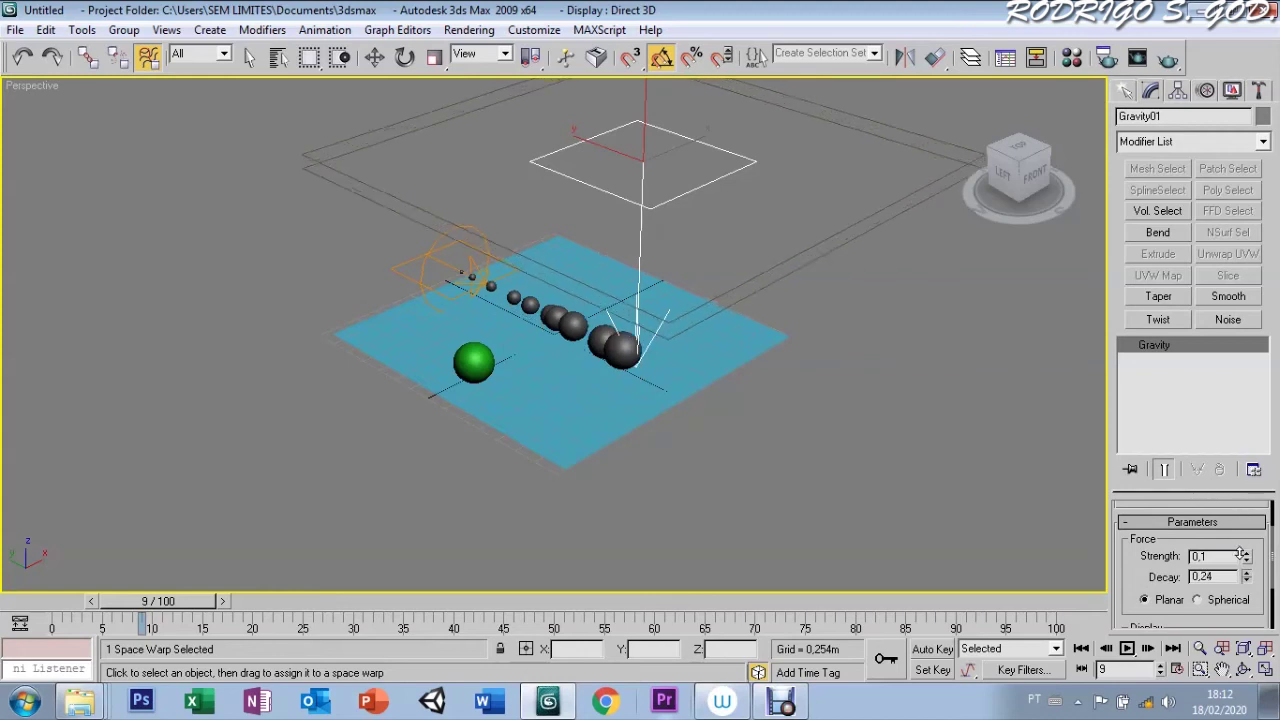
left_click_drag(1242, 512, 1242, 504)
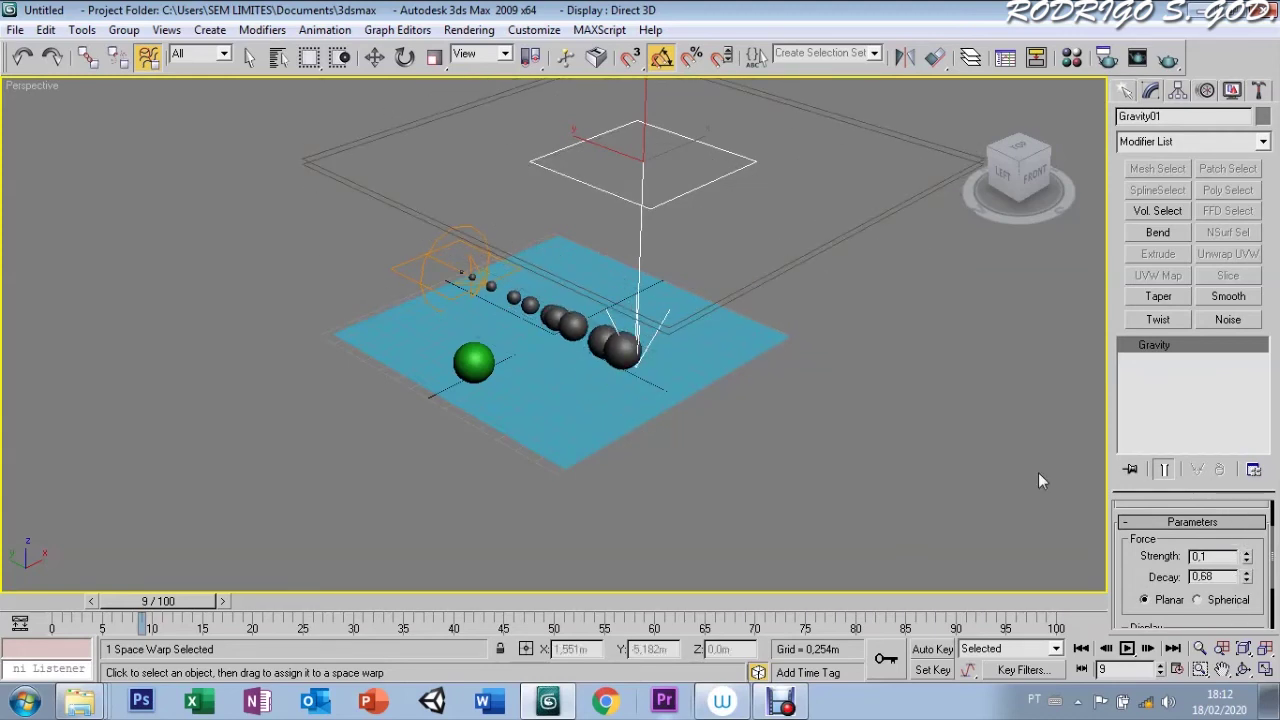
mouse_move(160, 601)
left_mouse_down()
mouse_move(310, 605)
mouse_move(110, 603)
left_mouse_up()
left_click(148, 57)
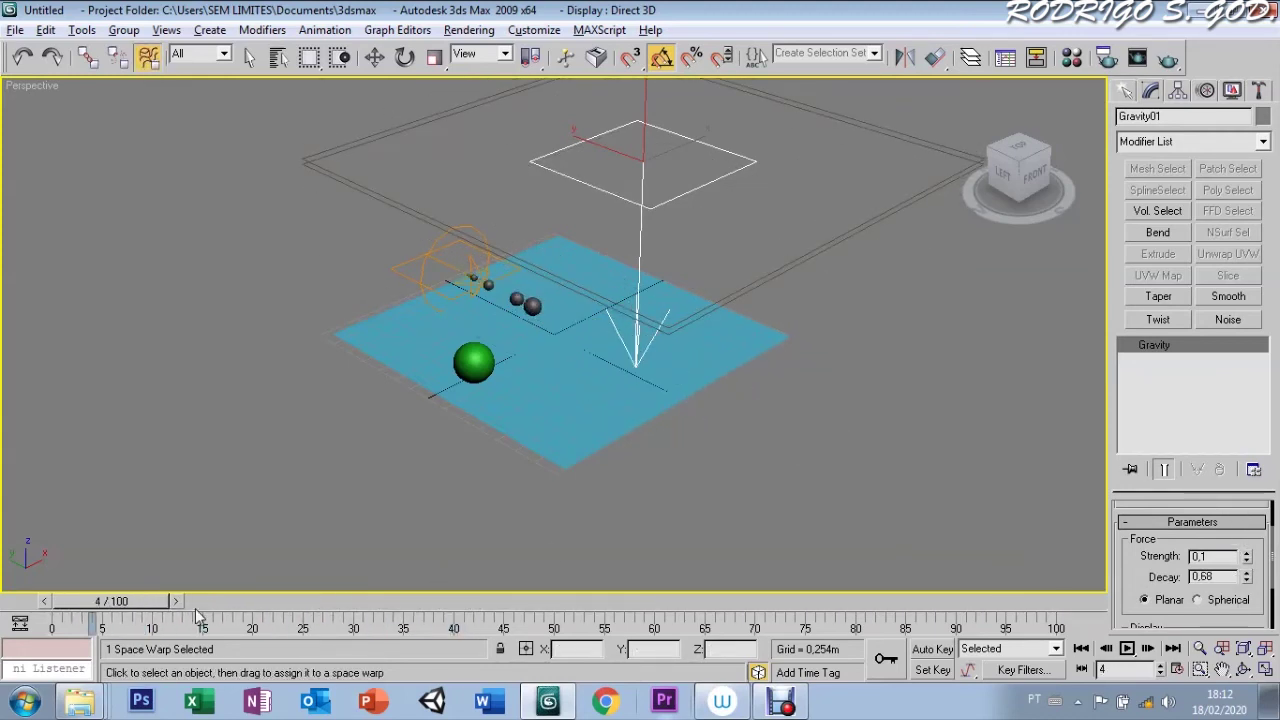
left_click_drag(1247, 578, 1242, 395)
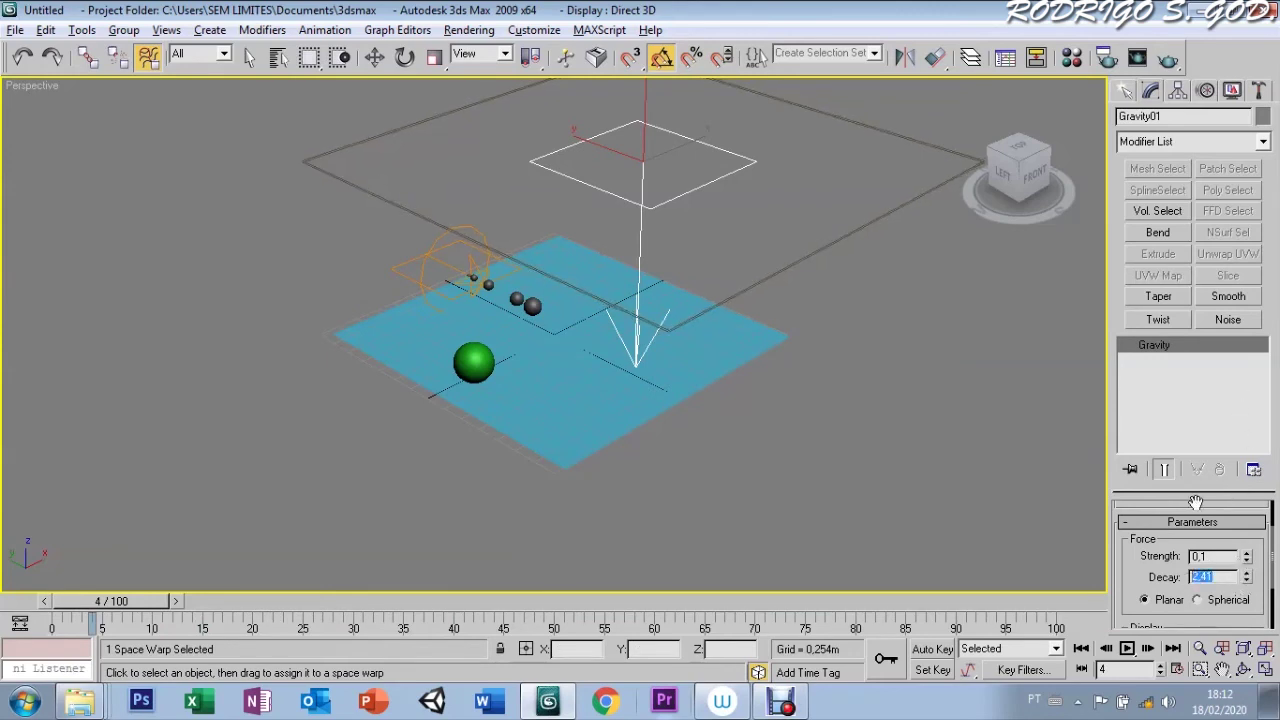
type("0")
key("Return")
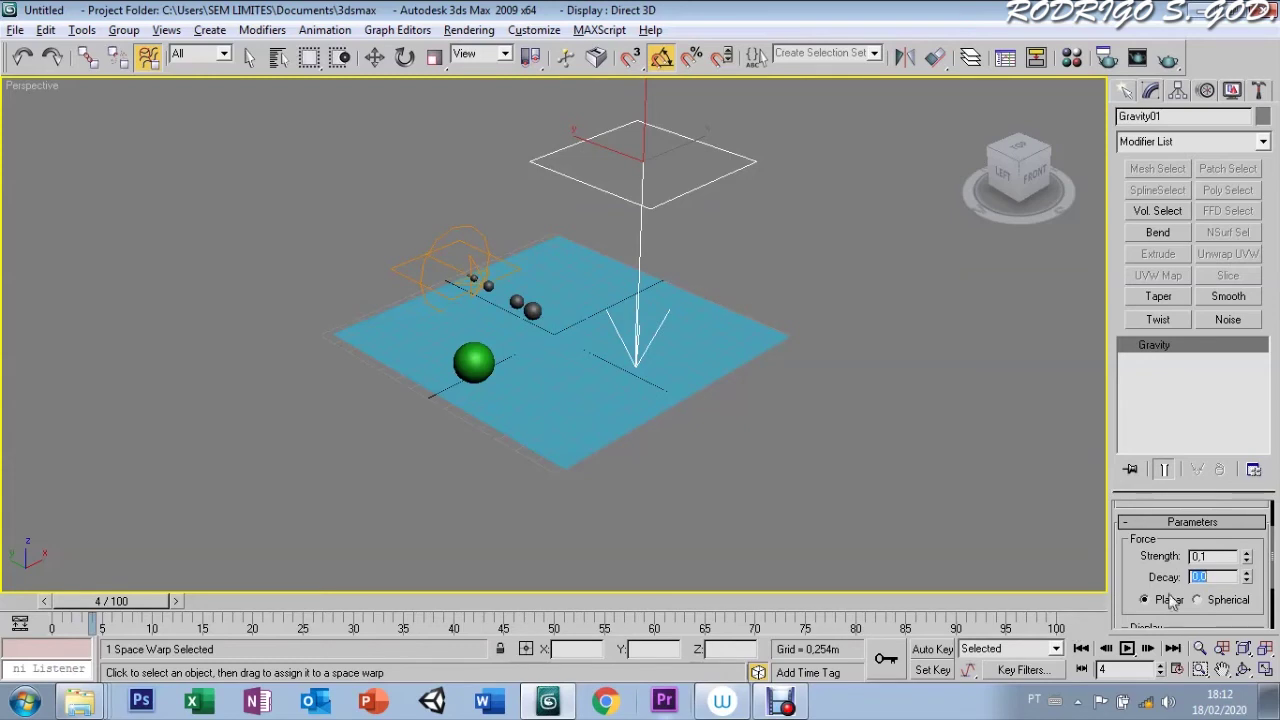
Switch Gravity01 to Spherical and back to Planar, then select the plane at frame 2
left_click(1197, 600)
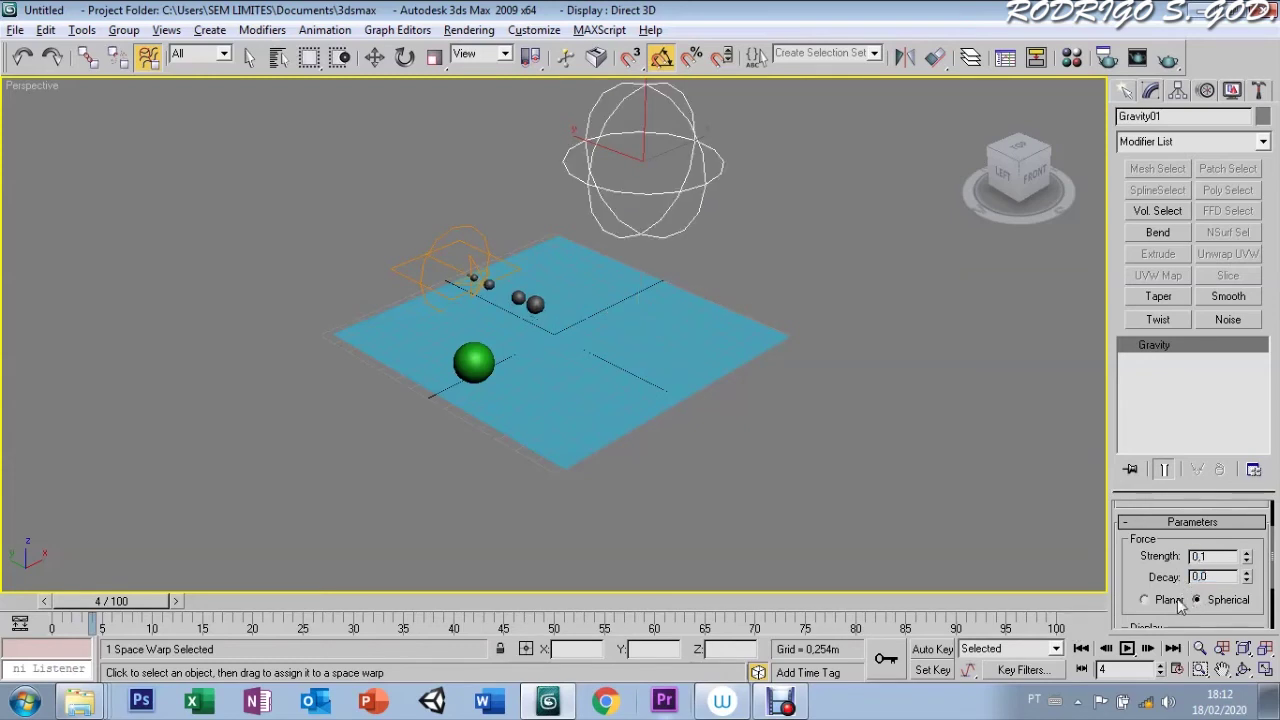
left_click(1144, 600)
mouse_move(1136, 582)
left_mouse_down()
mouse_move(1138, 488)
mouse_move(1142, 537)
left_mouse_up()
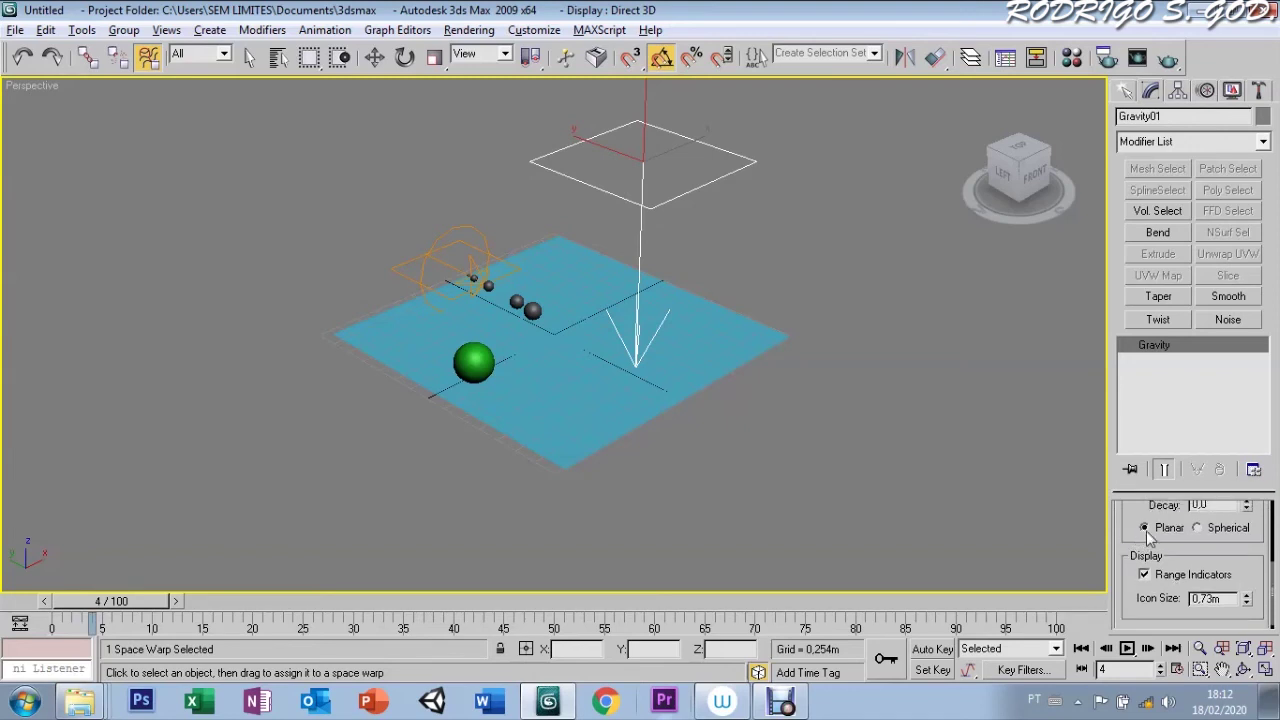
left_click_drag(1128, 541, 1130, 620)
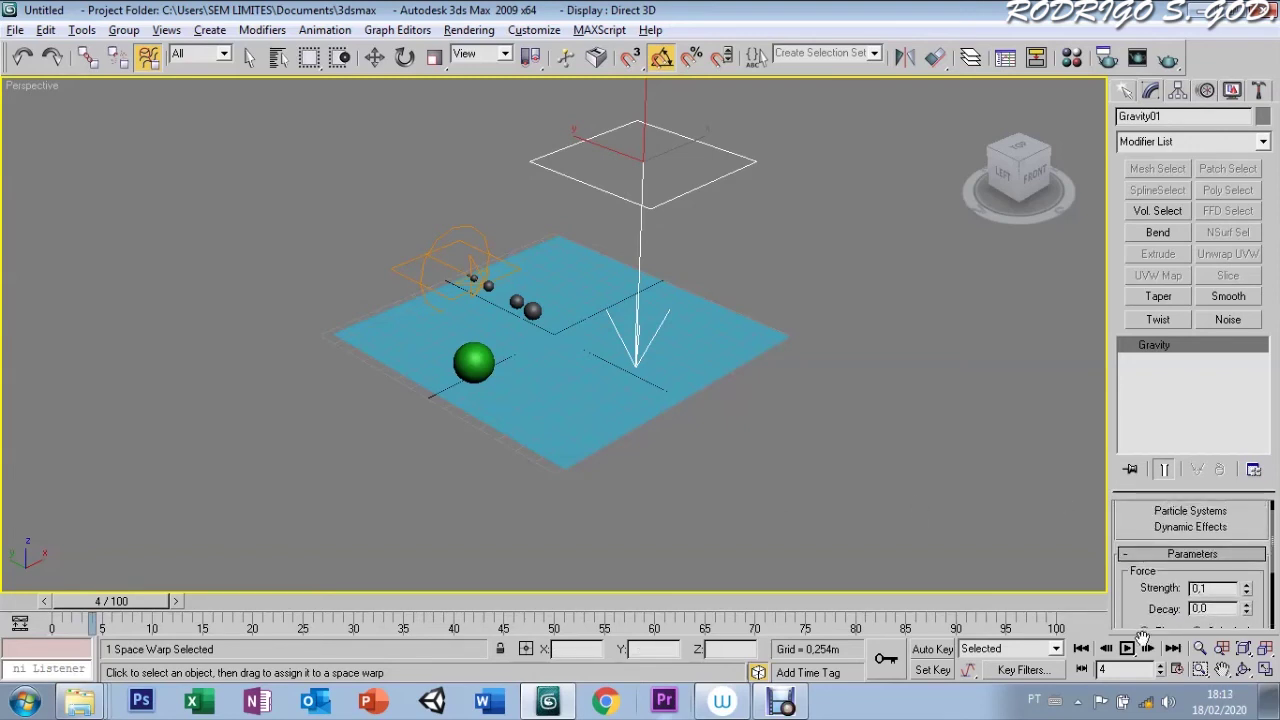
left_click(1051, 498)
left_click(725, 358)
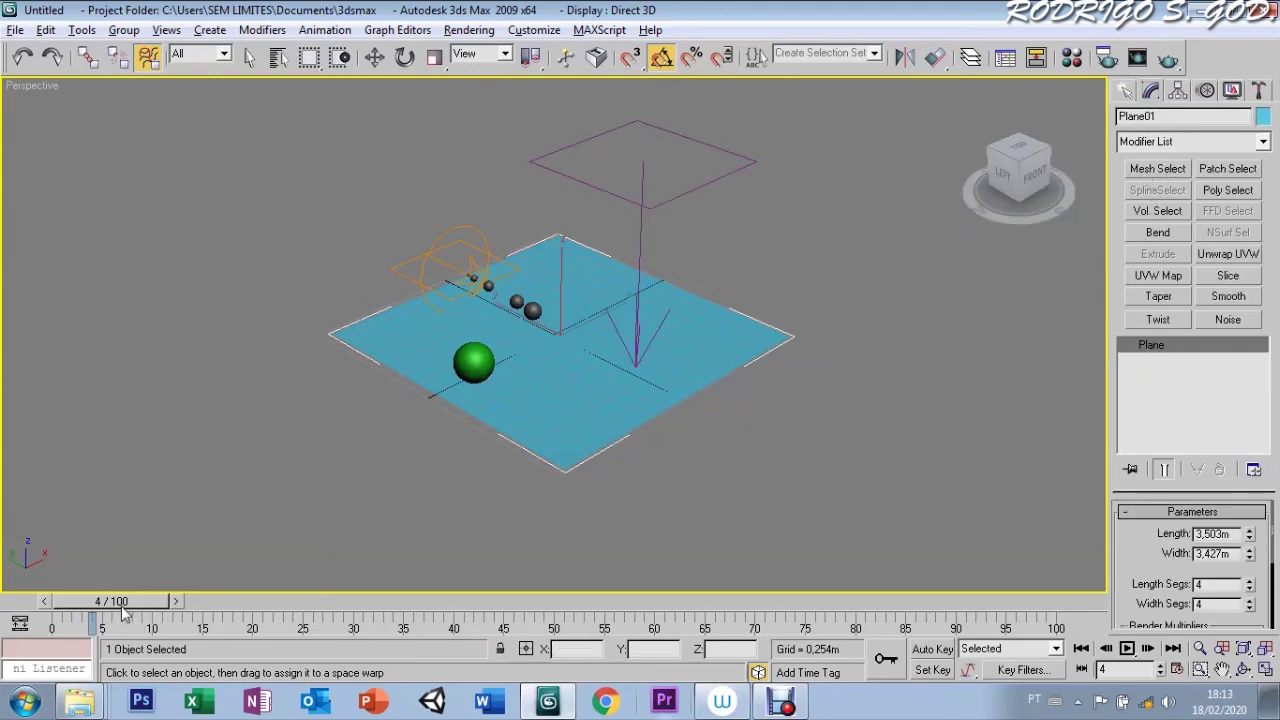
left_click_drag(126, 601, 98, 598)
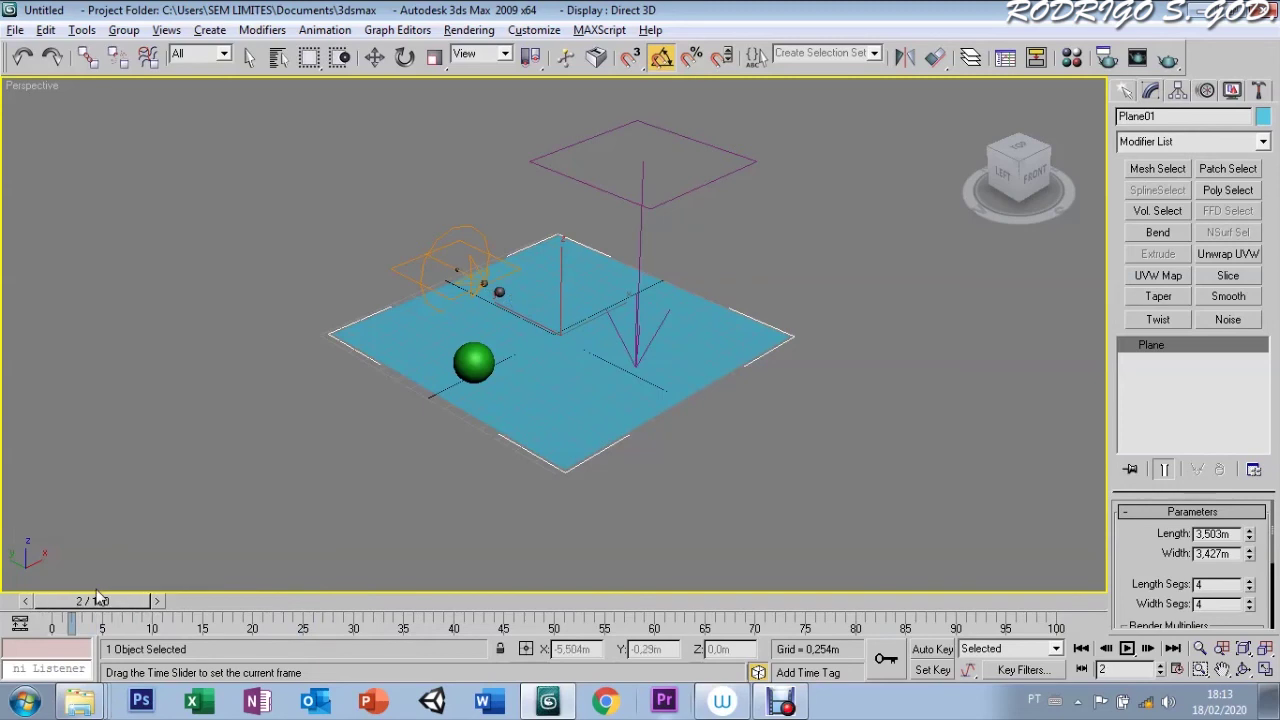
Bind SuperSpray01 to Gravity01 again, then select Gravity01 and lower it toward the plane
left_click(148, 56)
left_click_drag(462, 268, 640, 165)
key("w")
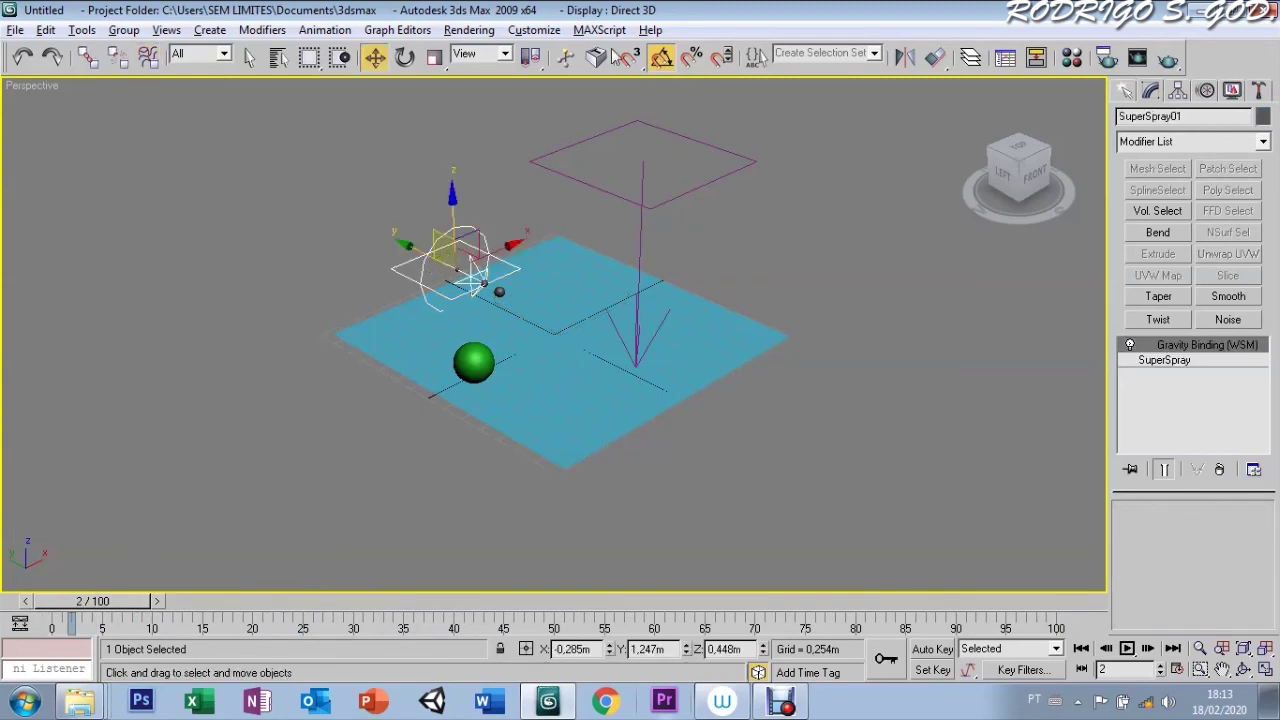
left_click(613, 193)
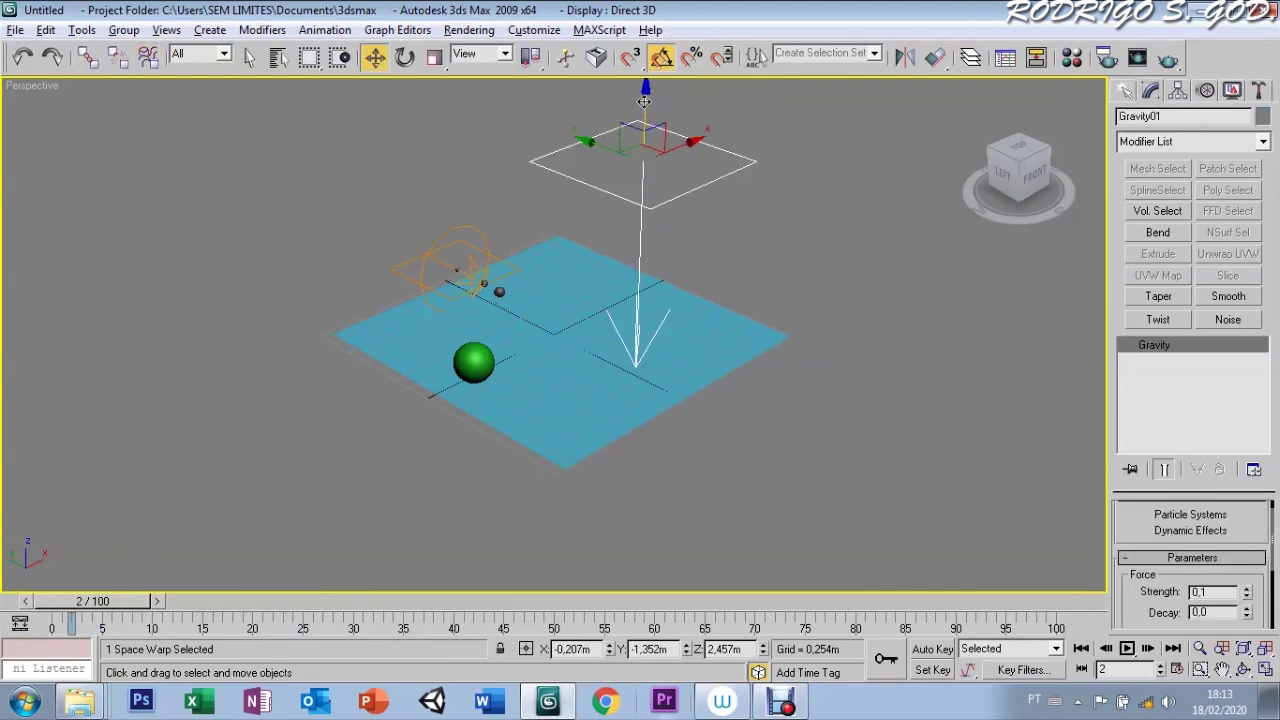
left_click_drag(644, 102, 645, 228)
Rotate Gravity01 90° about Y and move it up and right to the plane's edge, checking frame 8
key("e")
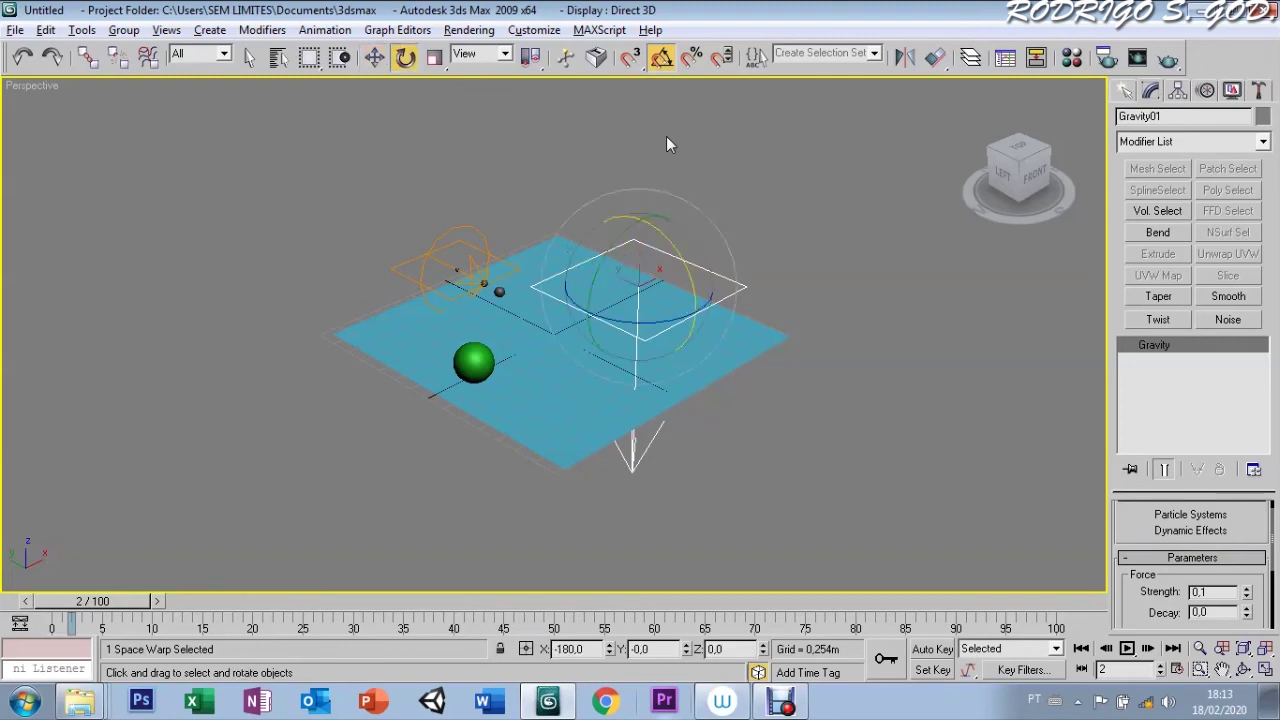
left_click_drag(597, 291, 646, 184)
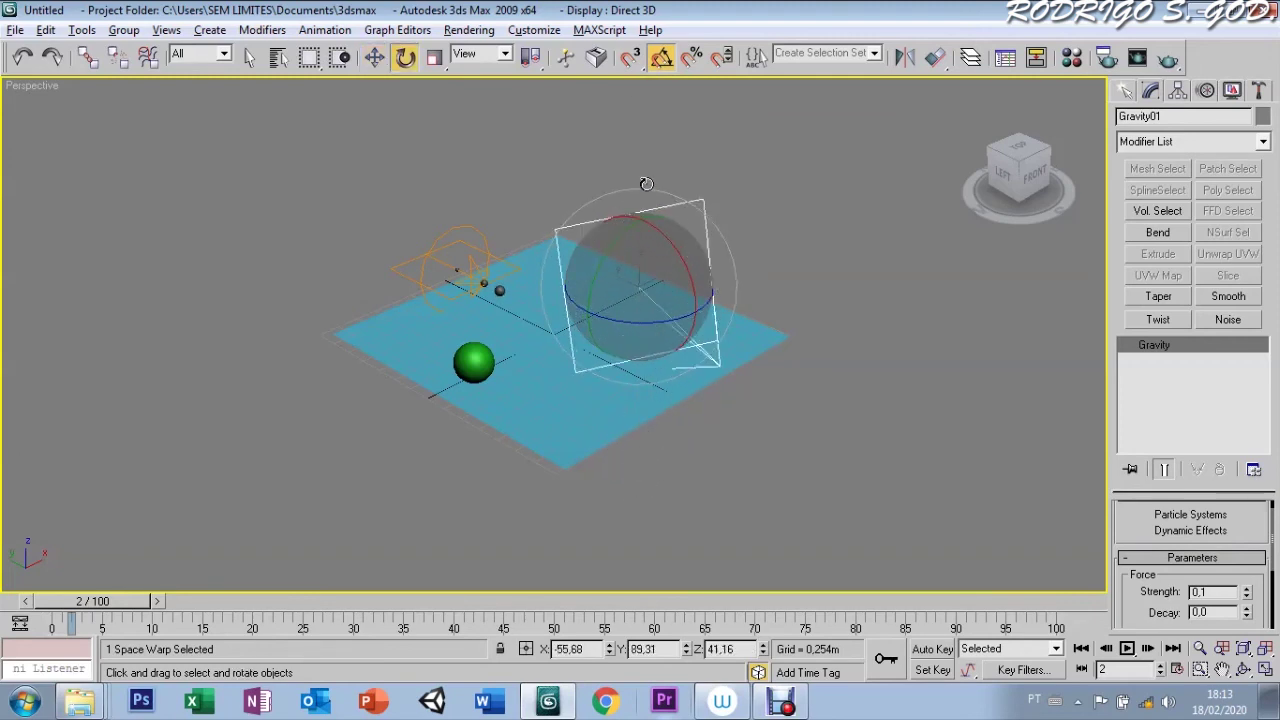
left_click_drag(646, 184, 674, 160)
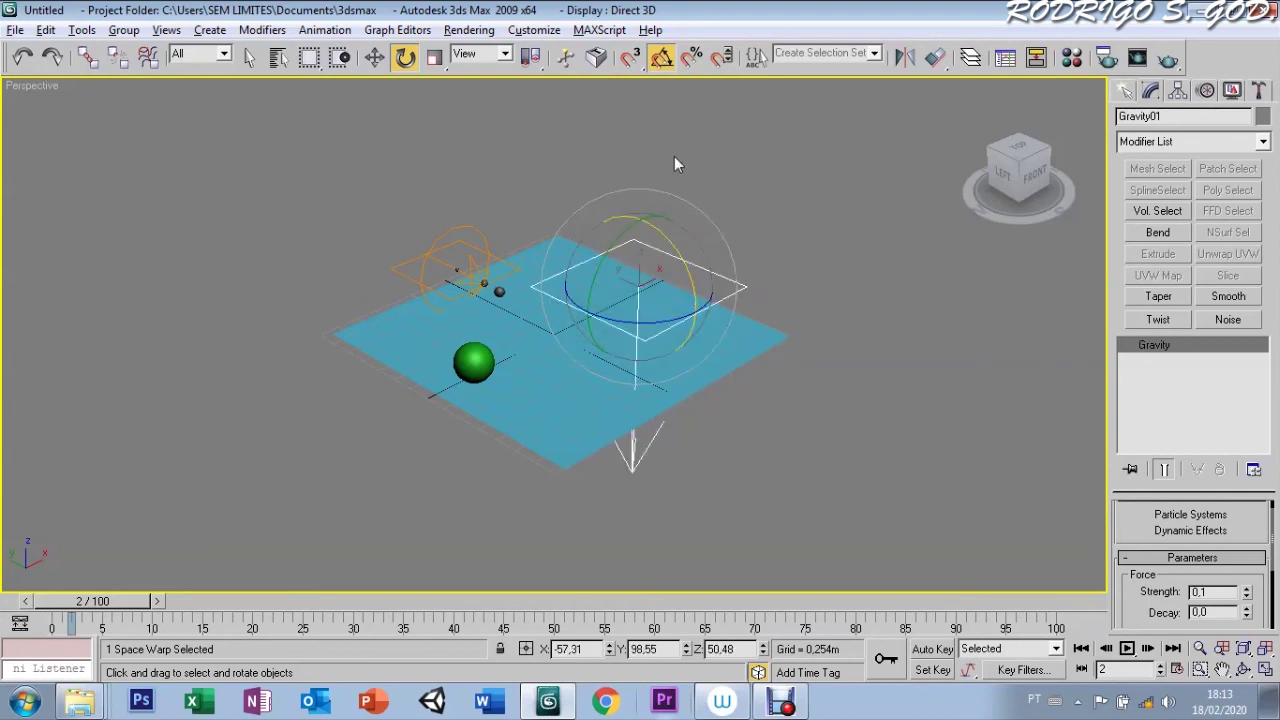
left_click_drag(598, 278, 638, 210)
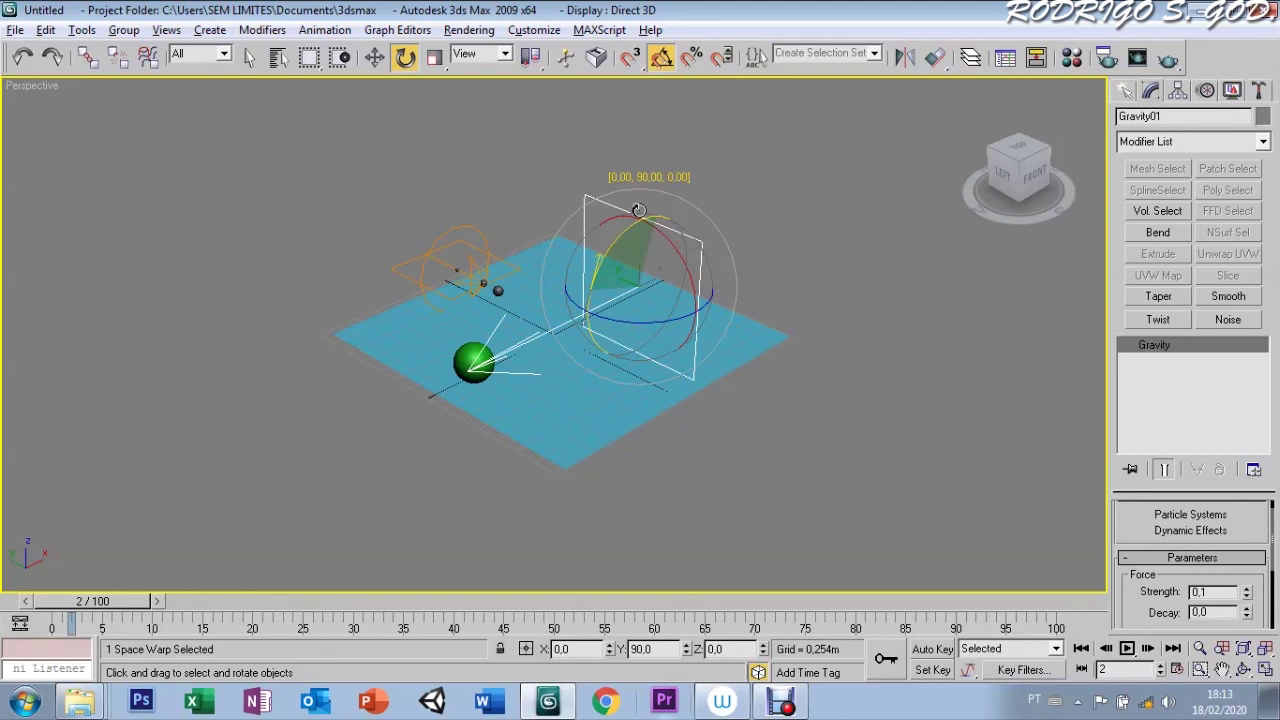
key("w")
left_click_drag(680, 264, 760, 224)
mouse_move(129, 601)
left_mouse_down()
mouse_move(187, 603)
mouse_move(140, 601)
left_mouse_up()
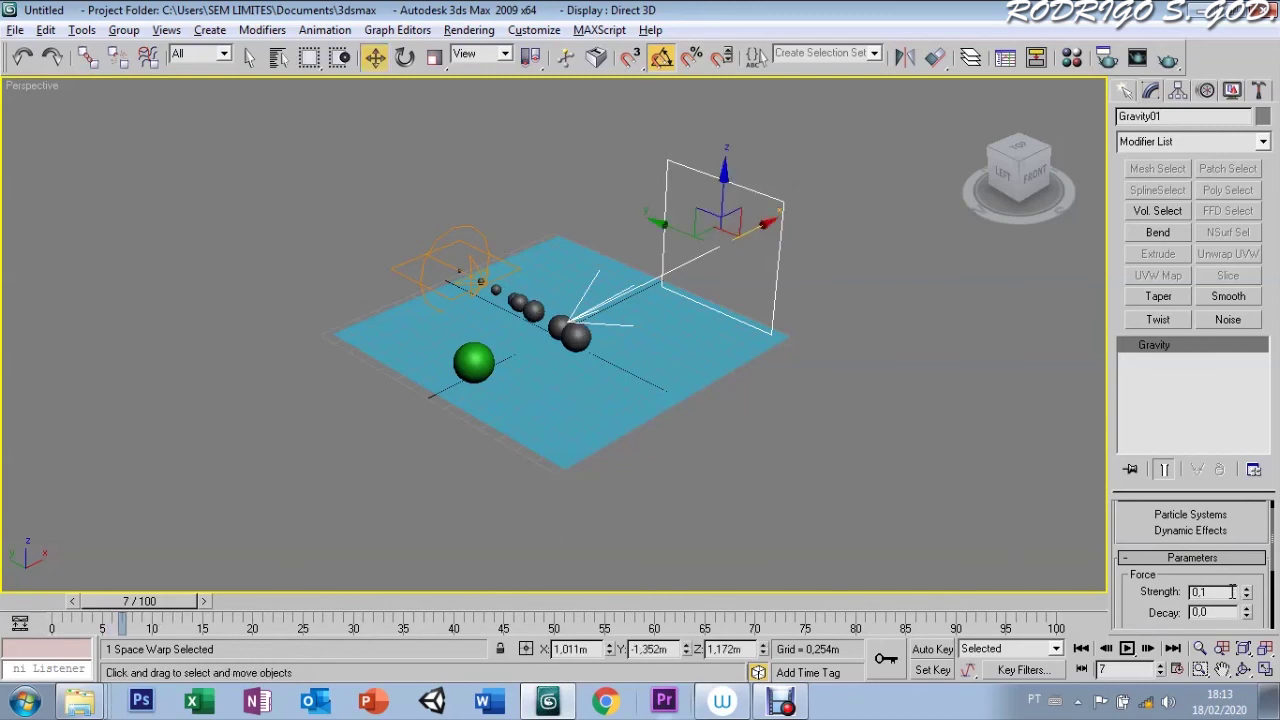
Enter 0.7 as Gravity01's Strength
key("BackSpace")
key("BackSpace")
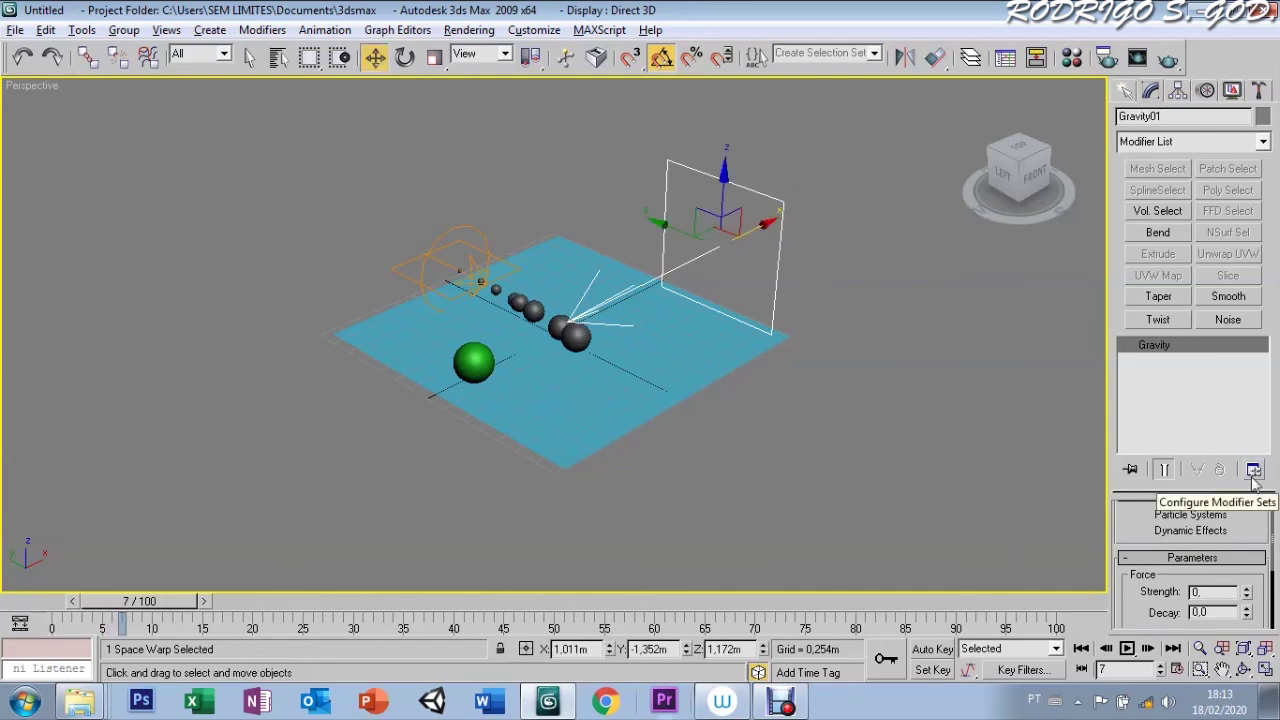
type("7")
key("Return")
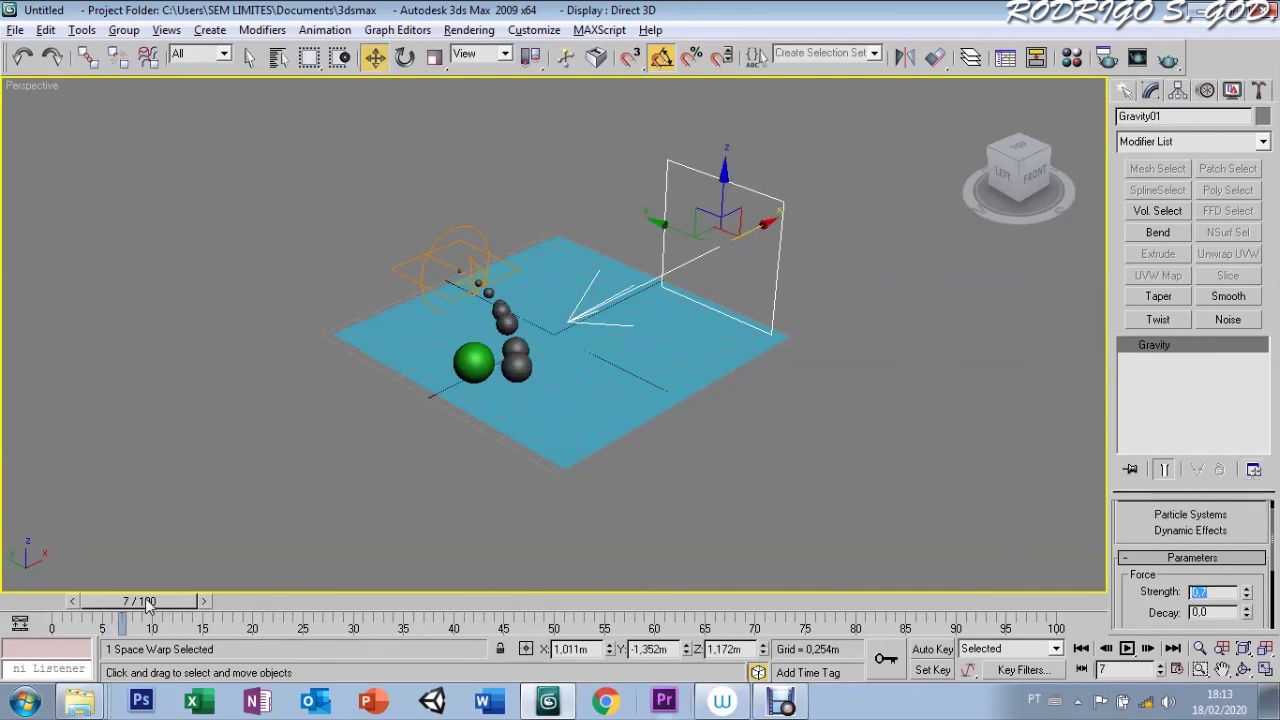